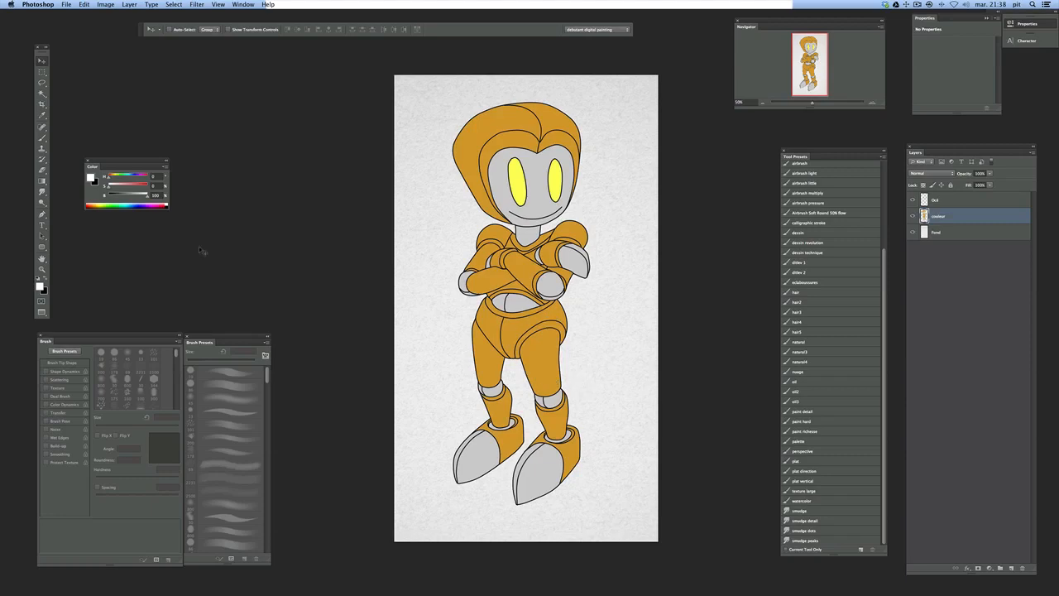
Set up the Brush with the hard round 86 px preset and turn off Transfer
{"action": "key", "text": "b"}
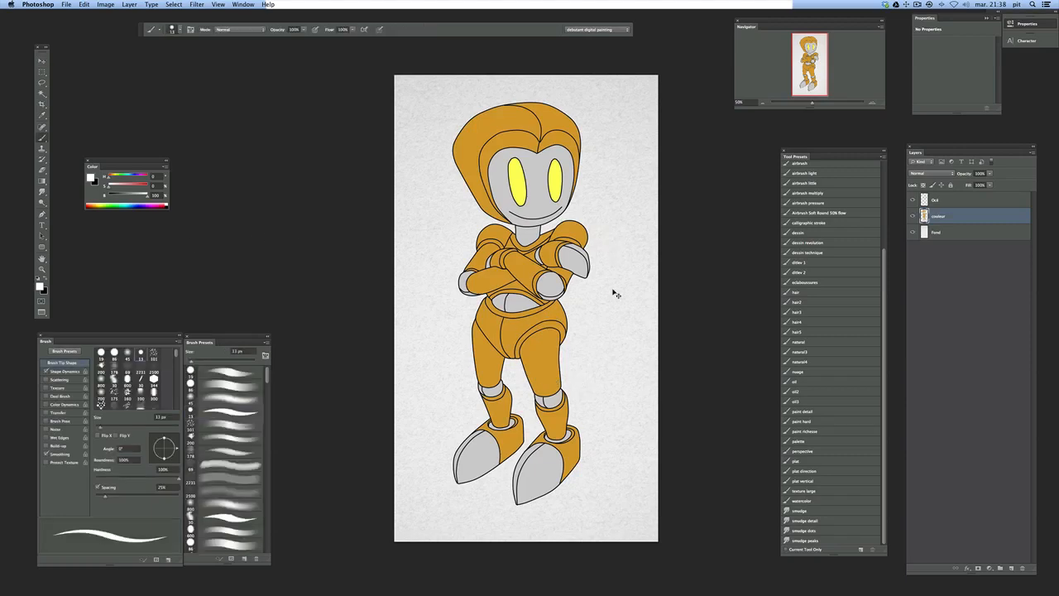
{"action": "right_click", "coordinate": [597, 305]}
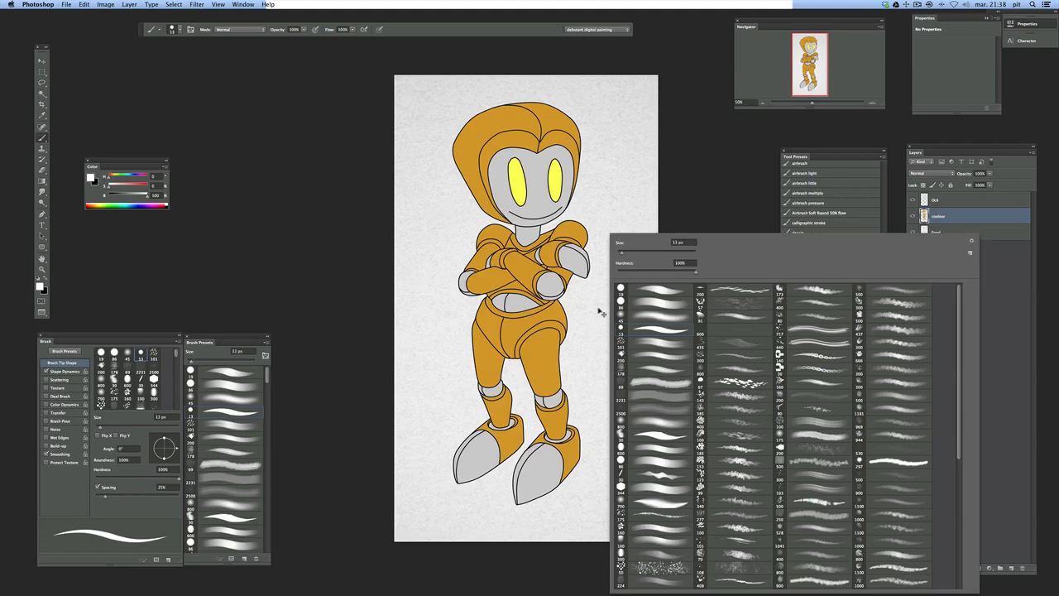
{"action": "left_click", "coordinate": [661, 318]}
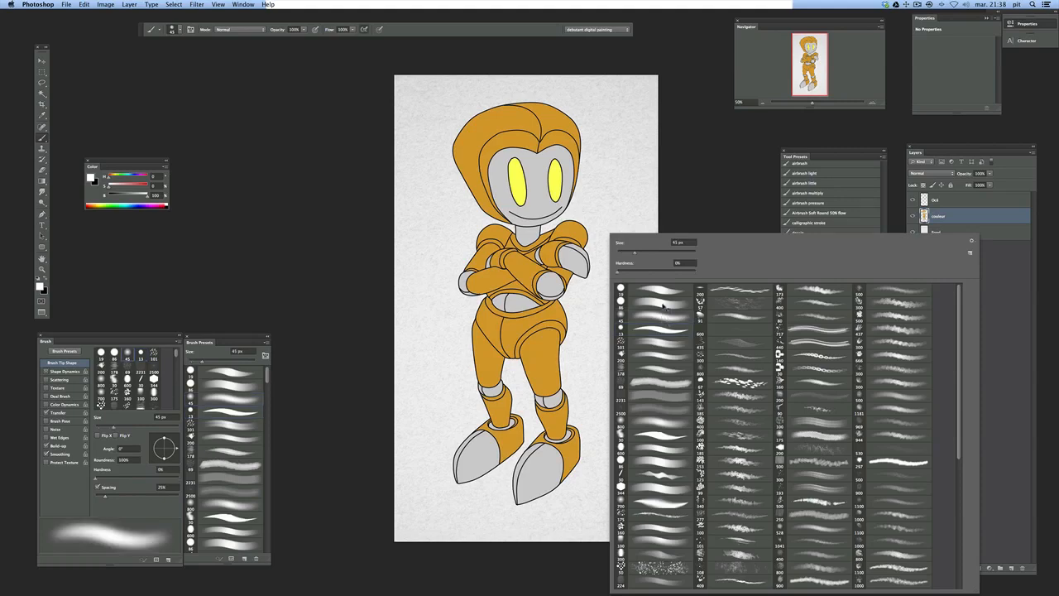
{"action": "left_click", "coordinate": [664, 305]}
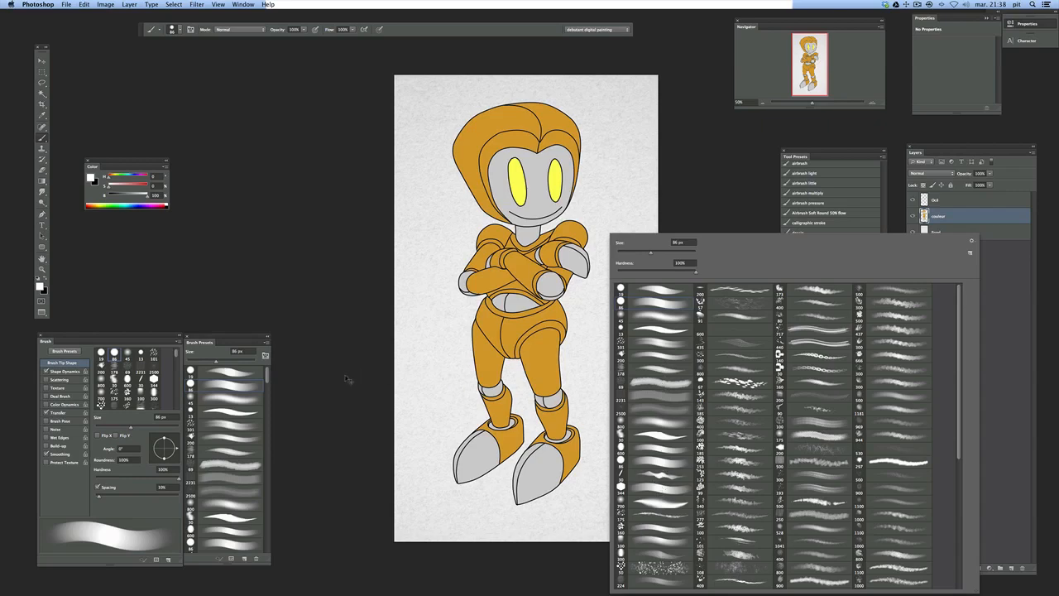
{"action": "left_click", "coordinate": [313, 374]}
{"action": "left_click", "coordinate": [45, 412]}
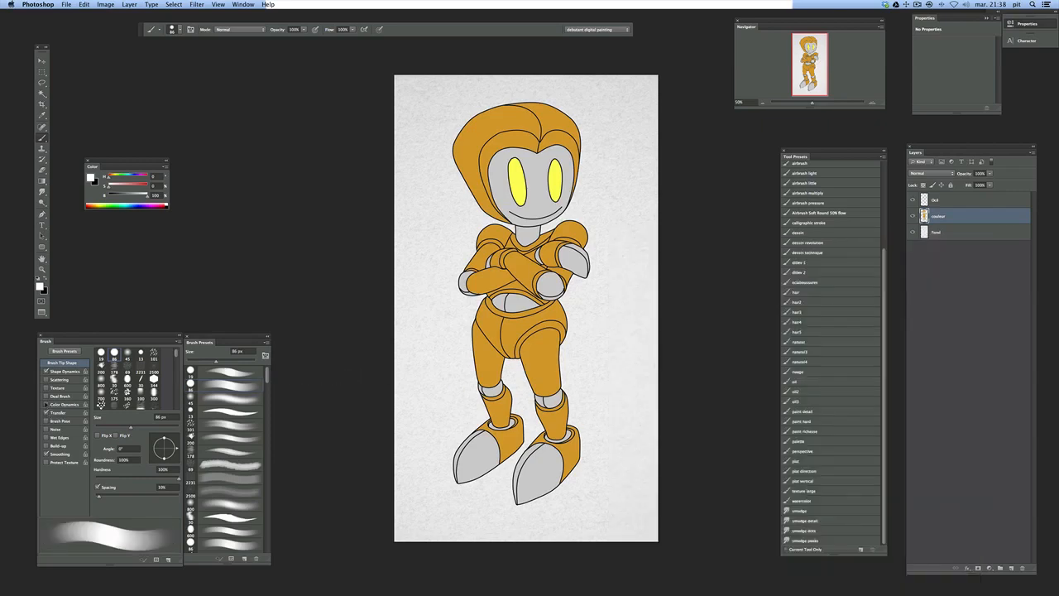
{"action": "left_click", "coordinate": [46, 412]}
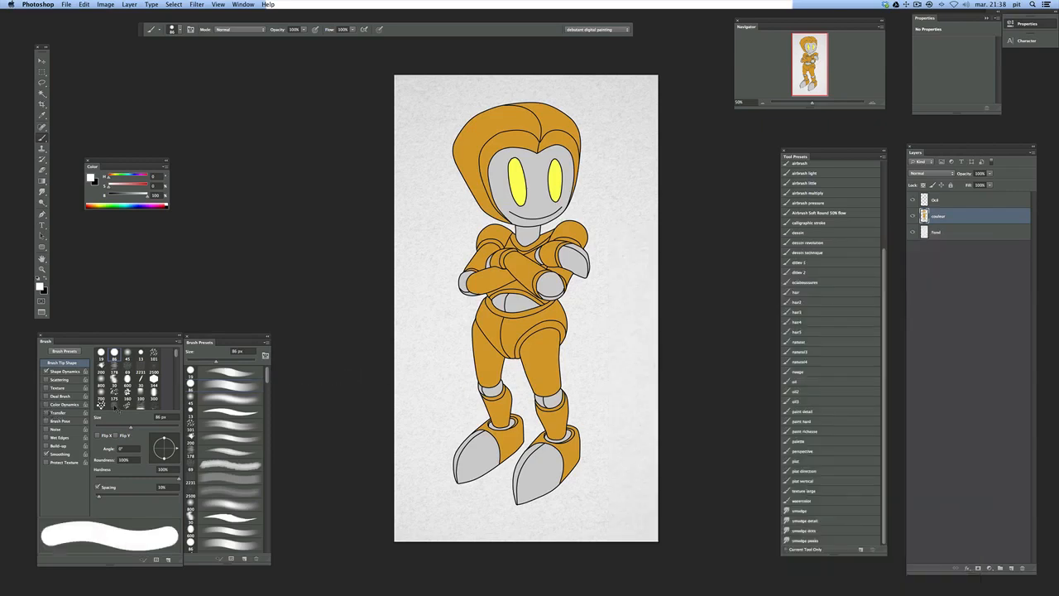
Sample the suit's orange and add a new layer above the colour layer in Multiply blending mode
{"action": "left_click", "coordinate": [556, 341], "text": "alt"}
{"action": "left_click", "coordinate": [1011, 569]}
{"action": "left_click", "coordinate": [948, 174]}
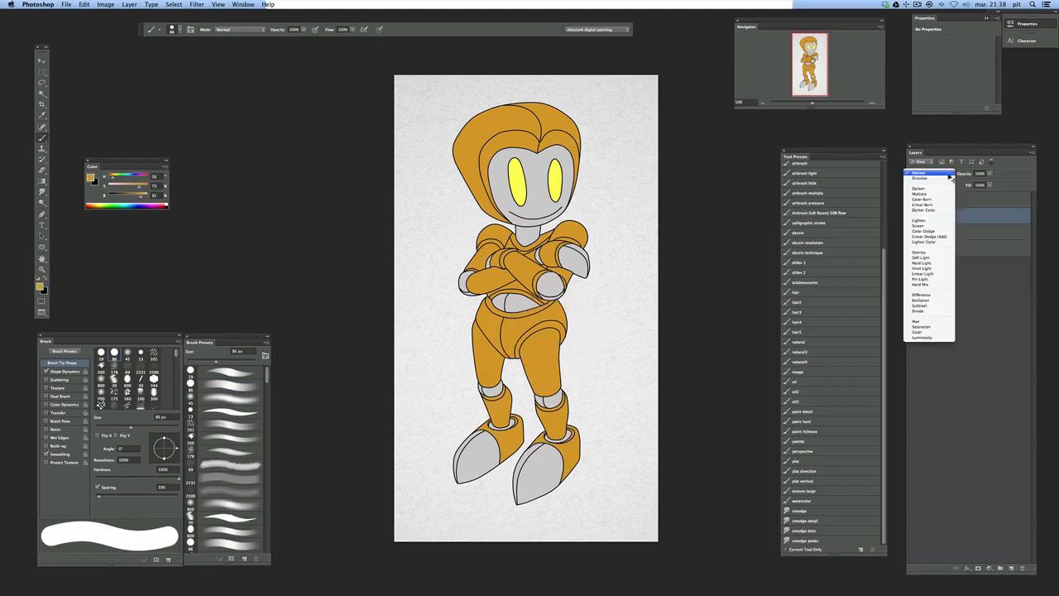
{"action": "left_click", "coordinate": [935, 199]}
{"action": "left_click", "coordinate": [938, 175]}
{"action": "left_click", "coordinate": [940, 165]}
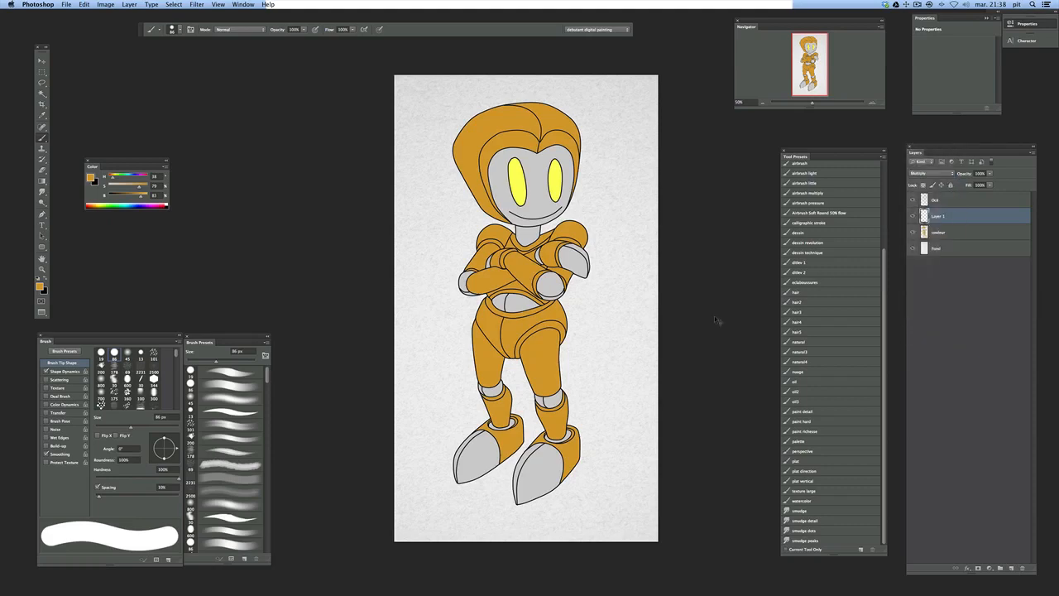
Rename the new Multiply layer as ombres
{"action": "double_click", "coordinate": [939, 217]}
{"action": "type", "text": "ombres"}
{"action": "key", "text": "Return"}
Paint a shadow along the outer edge of the front thigh and clip the ombres layer to the colour layer below
{"action": "scroll", "coordinate": [571, 352], "scroll_direction": "up", "scroll_amount": 5}
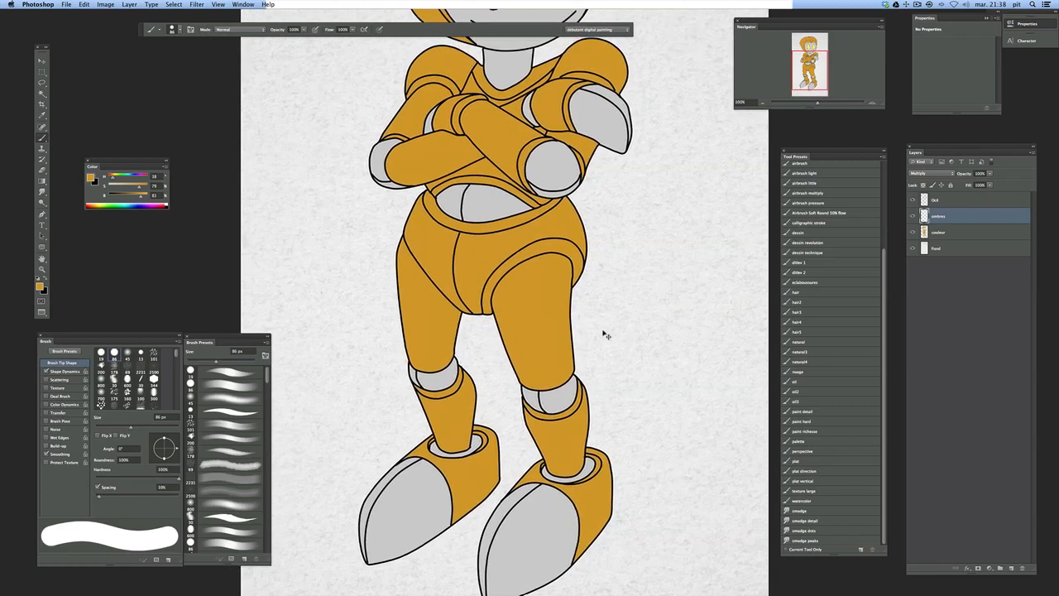
{"action": "left_click_drag", "start_coordinate": [565, 267], "coordinate": [572, 380]}
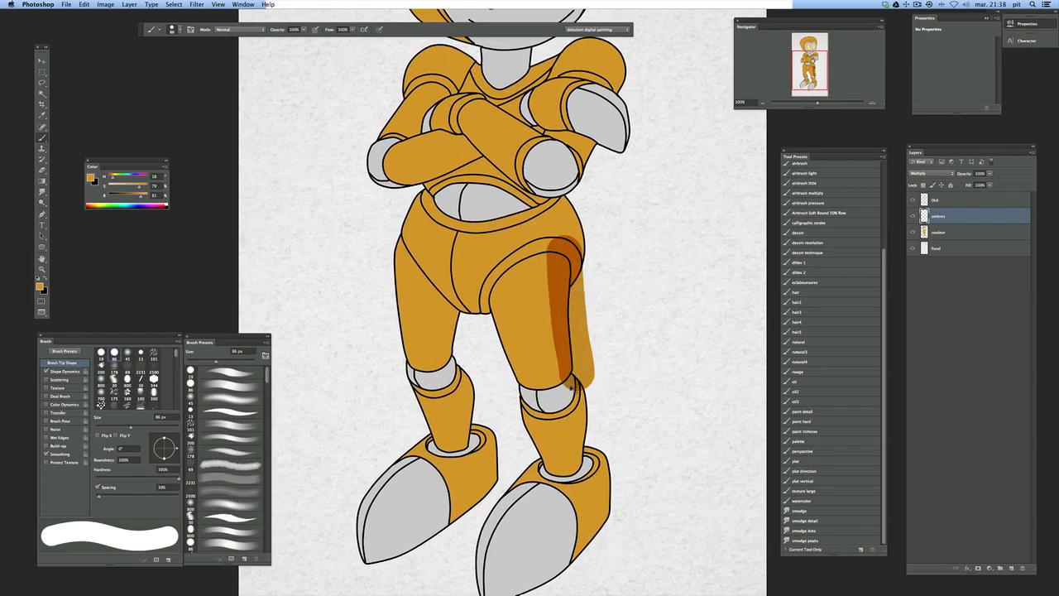
{"action": "left_click", "coordinate": [938, 224], "text": "alt"}
Paint shadows along the front leg's inner thigh, both sides of the shin, and around the foot and heel
{"action": "left_click_drag", "start_coordinate": [477, 265], "coordinate": [521, 397]}
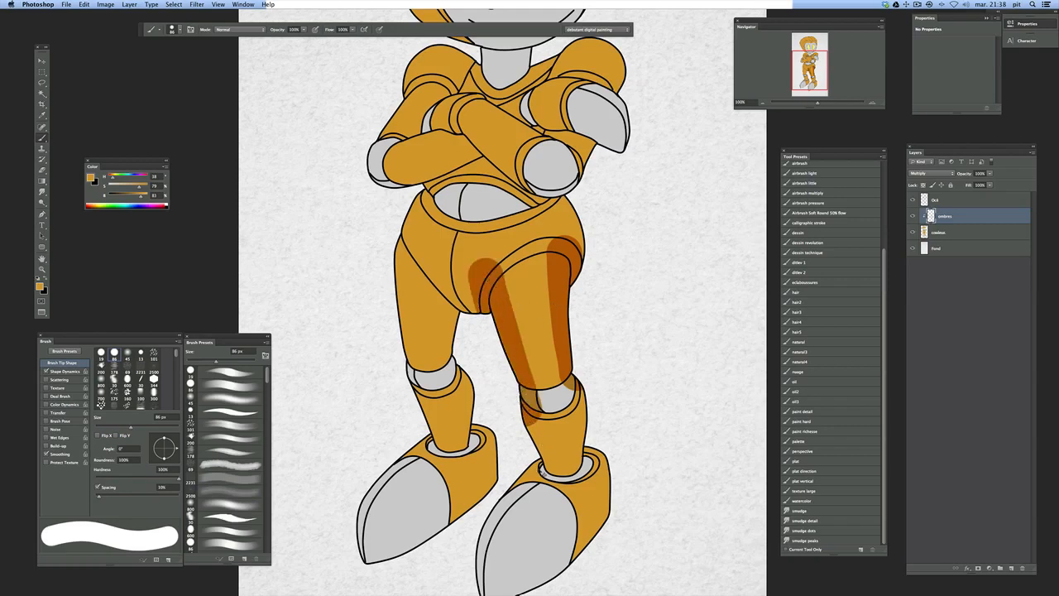
{"action": "left_click_drag", "start_coordinate": [524, 440], "coordinate": [552, 475]}
{"action": "mouse_move", "coordinate": [581, 395]}
{"action": "left_mouse_down"}
{"action": "mouse_move", "coordinate": [621, 468]}
{"action": "mouse_move", "coordinate": [599, 540]}
{"action": "left_mouse_up"}
{"action": "left_click_drag", "start_coordinate": [525, 484], "coordinate": [490, 573]}
{"action": "left_click_drag", "start_coordinate": [569, 467], "coordinate": [561, 388]}
{"action": "mouse_move", "coordinate": [476, 480]}
{"action": "left_mouse_down"}
{"action": "mouse_move", "coordinate": [504, 509]}
{"action": "mouse_move", "coordinate": [600, 453]}
{"action": "left_mouse_up"}
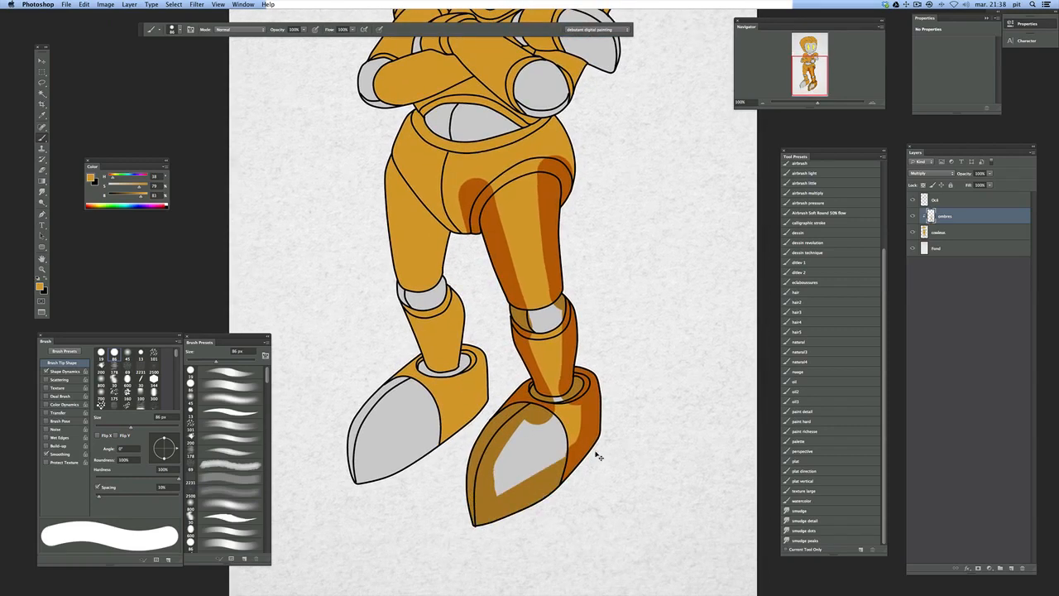
Paint shadows along both sides of the rear leg, over its foot, and up onto the hip
{"action": "mouse_move", "coordinate": [487, 238]}
{"action": "left_mouse_down"}
{"action": "mouse_move", "coordinate": [511, 250]}
{"action": "mouse_move", "coordinate": [465, 294]}
{"action": "mouse_move", "coordinate": [507, 361]}
{"action": "left_mouse_up"}
{"action": "mouse_move", "coordinate": [491, 324]}
{"action": "left_mouse_down"}
{"action": "mouse_move", "coordinate": [497, 418]}
{"action": "mouse_move", "coordinate": [406, 494]}
{"action": "left_mouse_up"}
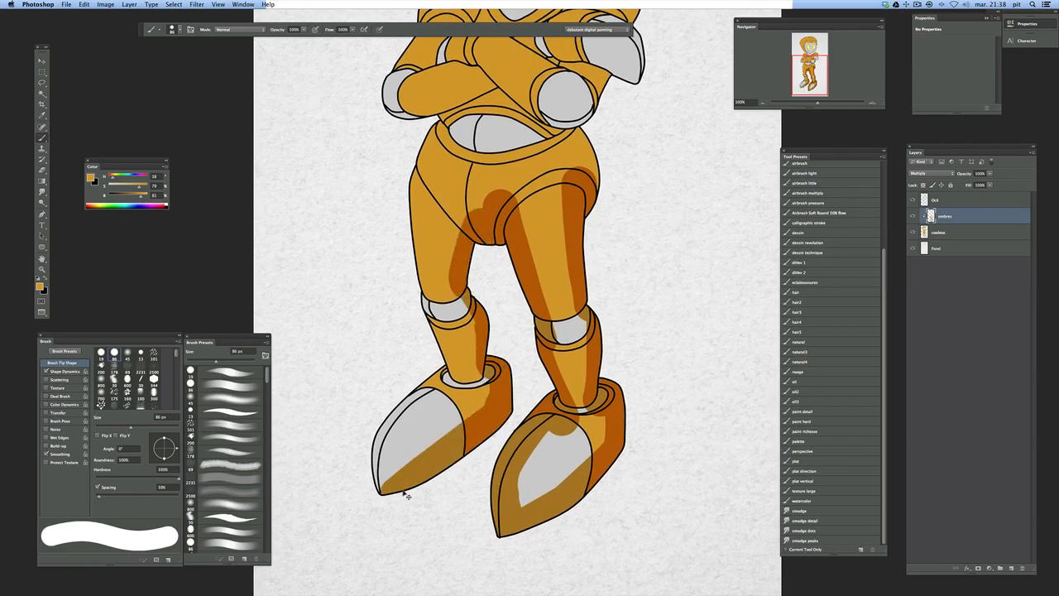
{"action": "mouse_move", "coordinate": [398, 414]}
{"action": "left_mouse_down"}
{"action": "mouse_move", "coordinate": [437, 377]}
{"action": "mouse_move", "coordinate": [427, 305]}
{"action": "mouse_move", "coordinate": [457, 386]}
{"action": "left_mouse_up"}
{"action": "mouse_move", "coordinate": [423, 283]}
{"action": "left_mouse_down"}
{"action": "mouse_move", "coordinate": [407, 234]}
{"action": "mouse_move", "coordinate": [443, 159]}
{"action": "left_mouse_up"}
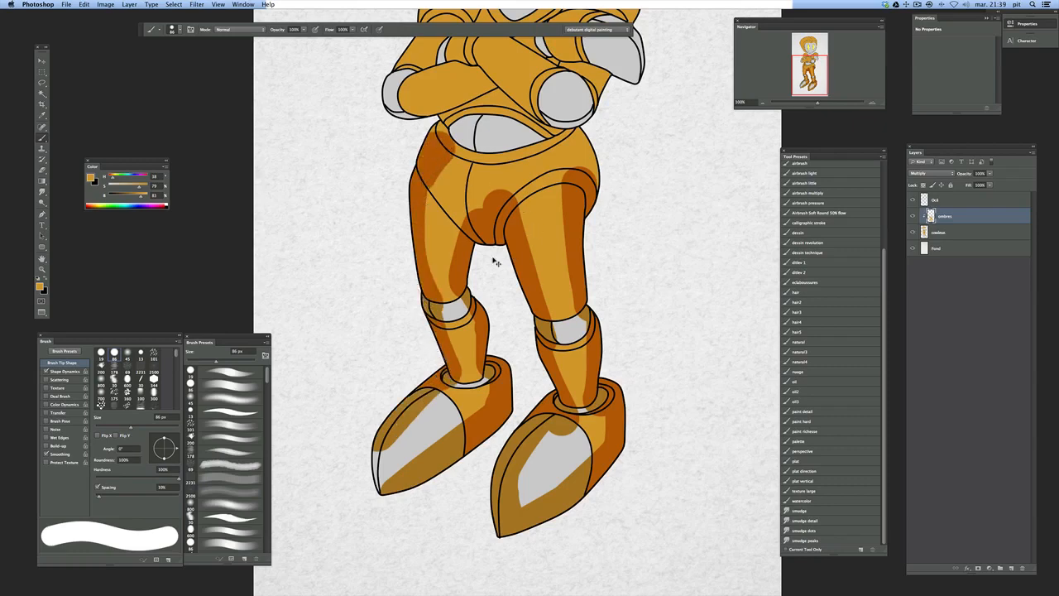
Set the Eraser to a hard round tip at 54 px and erase the shadow spilling above the front thigh's band
{"action": "key", "text": "e"}
{"action": "right_click", "coordinate": [500, 299]}
{"action": "left_click", "coordinate": [556, 330]}
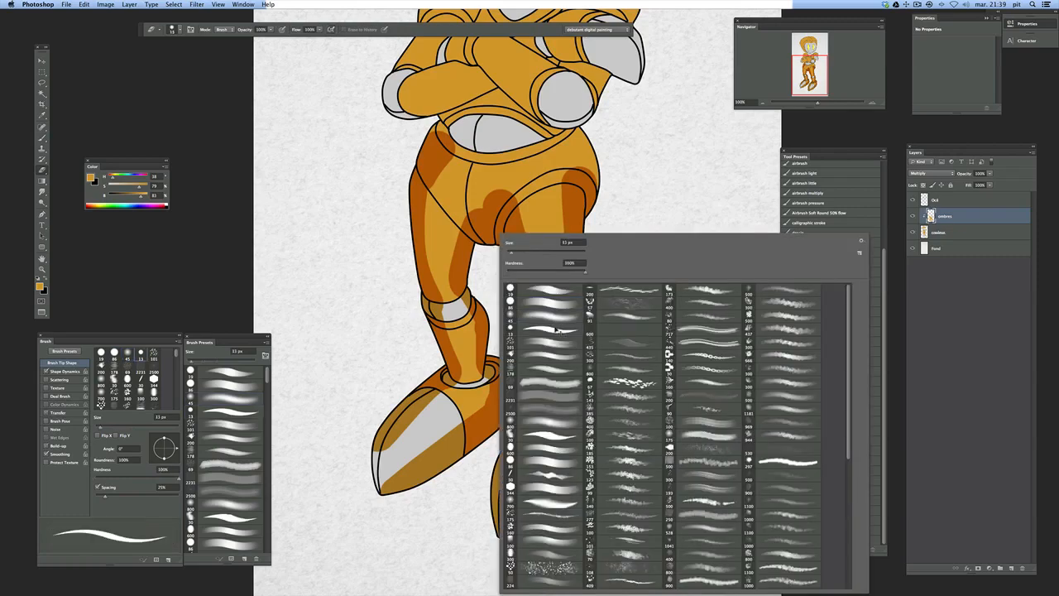
{"action": "left_click", "coordinate": [712, 190]}
{"action": "right_click", "coordinate": [610, 255]}
{"action": "left_click_drag", "start_coordinate": [621, 252], "coordinate": [643, 253]}
{"action": "left_click", "coordinate": [571, 170]}
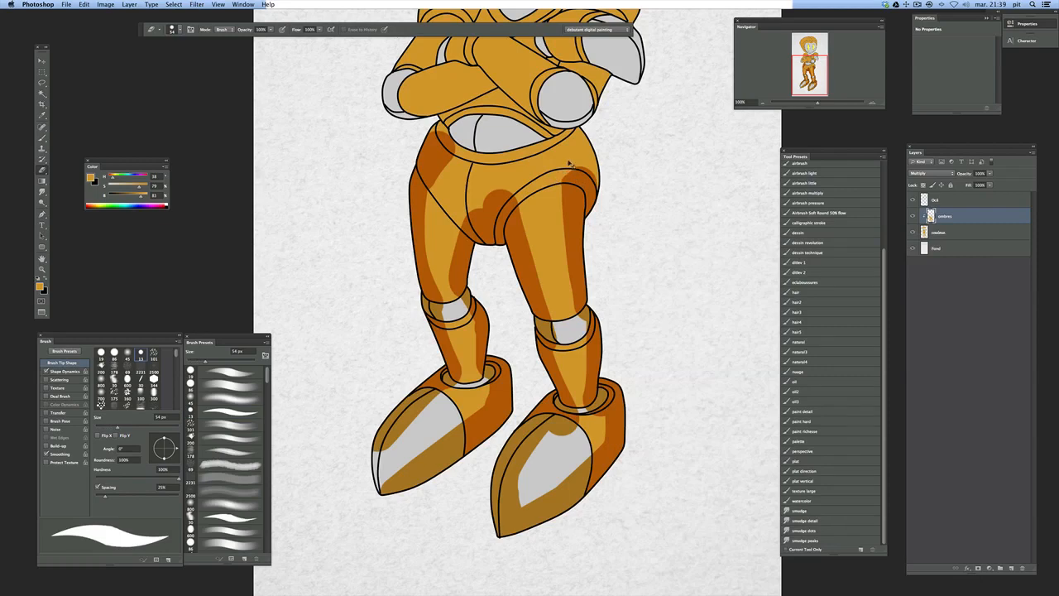
Reduce the Brush to 26 px and shade the front thigh's band and both sides of the hips
{"action": "key", "text": "b"}
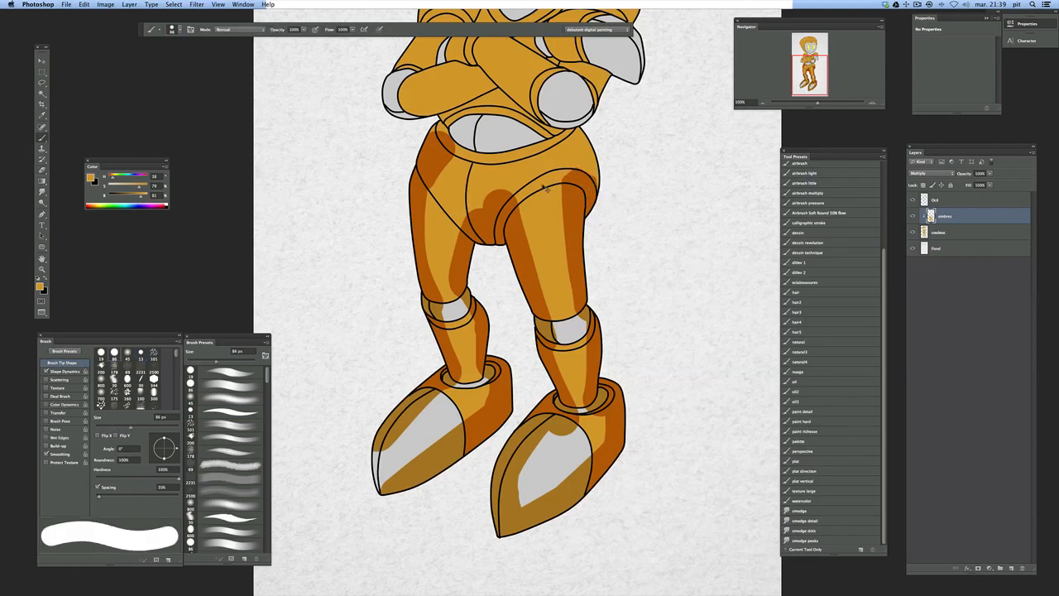
{"action": "right_click", "coordinate": [596, 188]}
{"action": "mouse_move", "coordinate": [614, 200]}
{"action": "left_mouse_down"}
{"action": "mouse_move", "coordinate": [523, 214]}
{"action": "mouse_move", "coordinate": [556, 181]}
{"action": "mouse_move", "coordinate": [539, 187]}
{"action": "mouse_move", "coordinate": [570, 178]}
{"action": "left_mouse_up"}
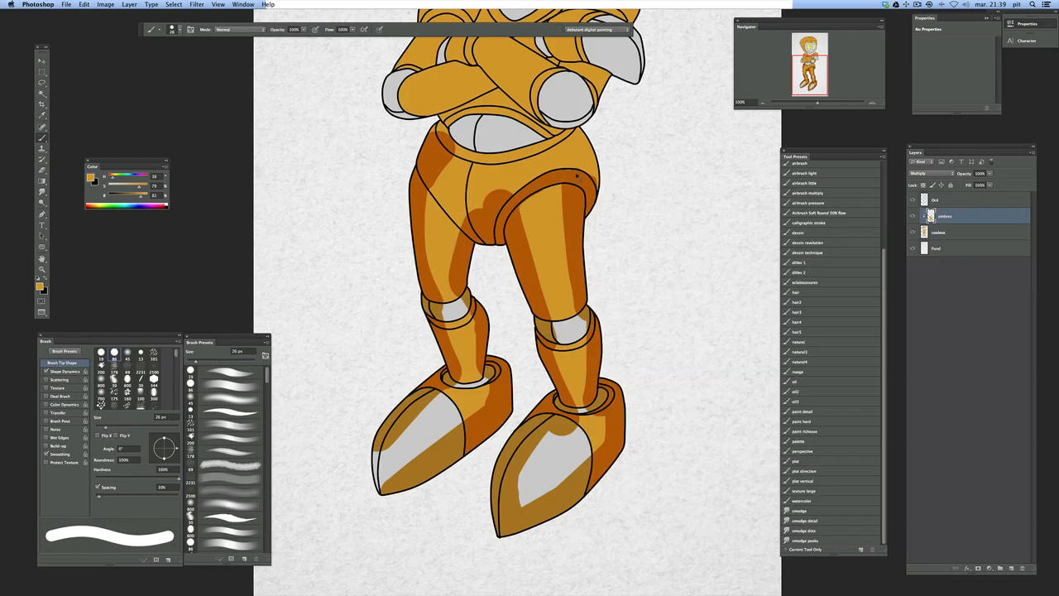
{"action": "mouse_move", "coordinate": [581, 139]}
{"action": "left_mouse_down"}
{"action": "mouse_move", "coordinate": [584, 170]}
{"action": "mouse_move", "coordinate": [571, 149]}
{"action": "mouse_move", "coordinate": [582, 168]}
{"action": "left_mouse_up"}
{"action": "left_click_drag", "start_coordinate": [445, 142], "coordinate": [446, 150]}
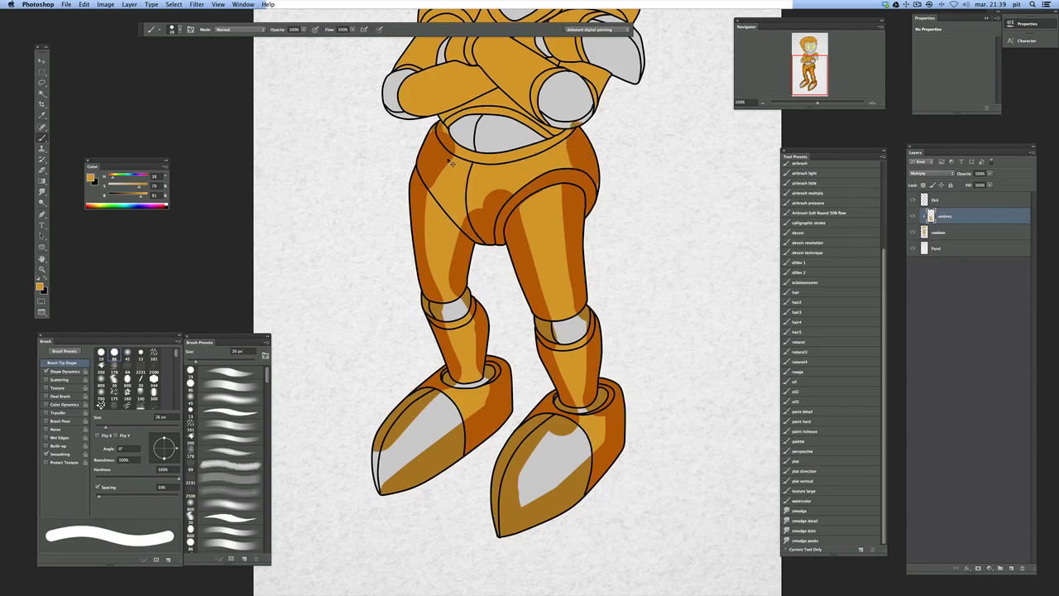
Erase the shadow spilling onto the waistband and trim the rounded shadow at the crotch
{"action": "key", "text": "e"}
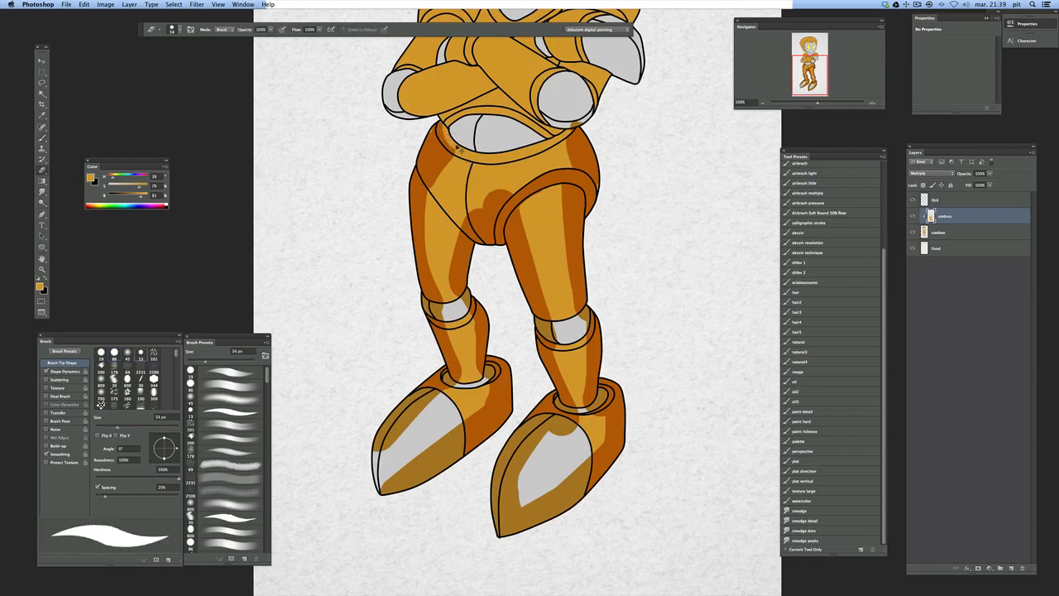
{"action": "left_click_drag", "start_coordinate": [447, 127], "coordinate": [460, 148]}
{"action": "left_click_drag", "start_coordinate": [469, 214], "coordinate": [508, 184]}
Paint shadows below the rear leg opening and along the front thigh's band, undoing the extra stroke under the waistband
{"action": "key", "text": "b"}
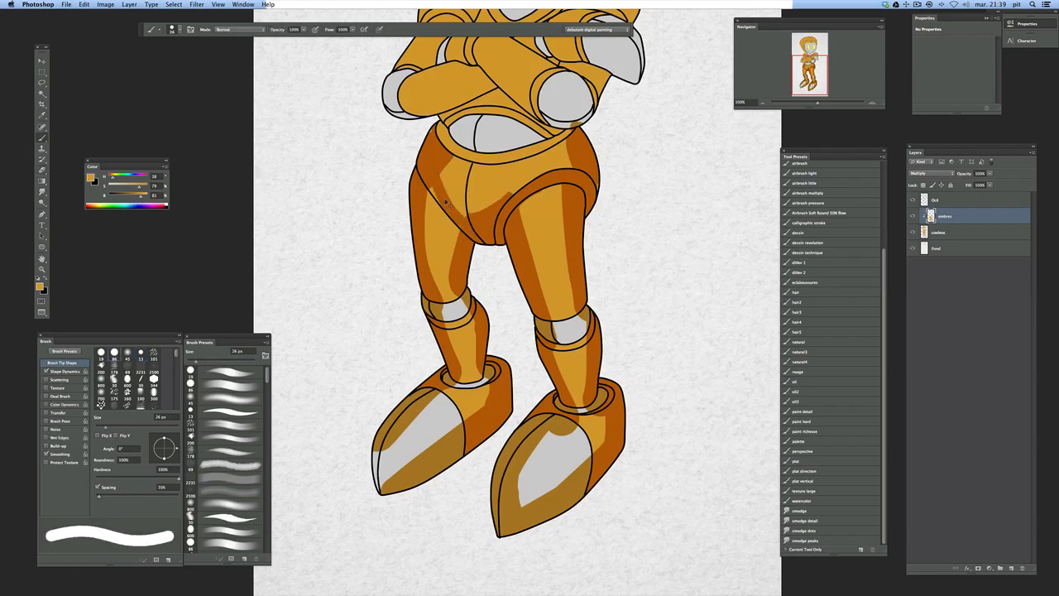
{"action": "left_click_drag", "start_coordinate": [434, 200], "coordinate": [460, 236]}
{"action": "mouse_move", "coordinate": [529, 212]}
{"action": "left_mouse_down"}
{"action": "mouse_move", "coordinate": [562, 190]}
{"action": "mouse_move", "coordinate": [578, 194]}
{"action": "left_mouse_up"}
{"action": "left_click_drag", "start_coordinate": [511, 200], "coordinate": [568, 171]}
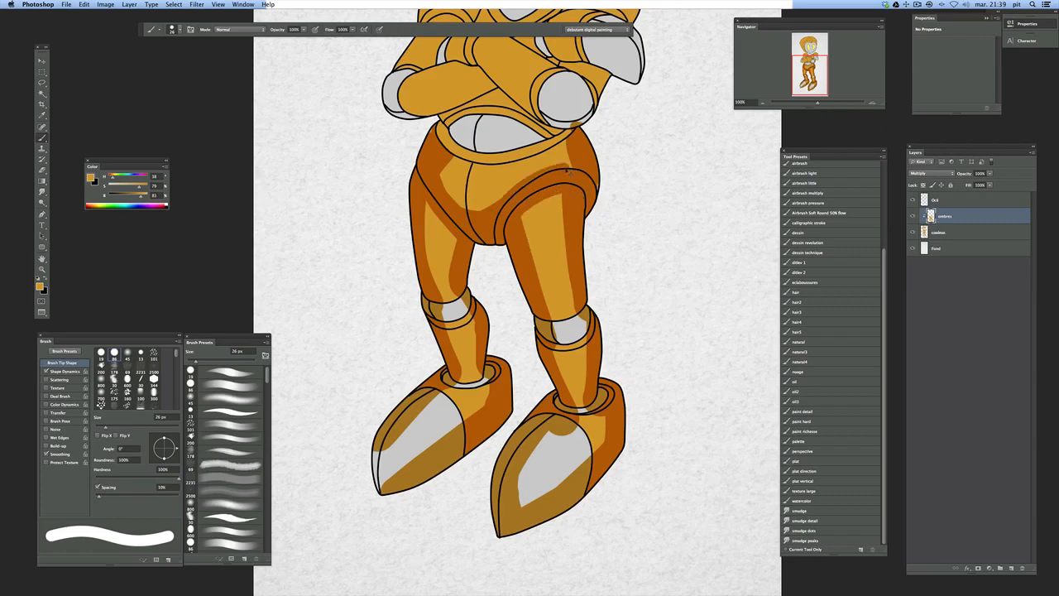
{"action": "left_click_drag", "start_coordinate": [454, 159], "coordinate": [498, 166]}
{"action": "key", "text": "super+z"}
Trim the shadow on the rear shin with the Eraser and paint shadow inside the ankle openings
{"action": "scroll", "coordinate": [602, 279], "scroll_direction": "down", "scroll_amount": 1}
{"action": "key", "text": "e"}
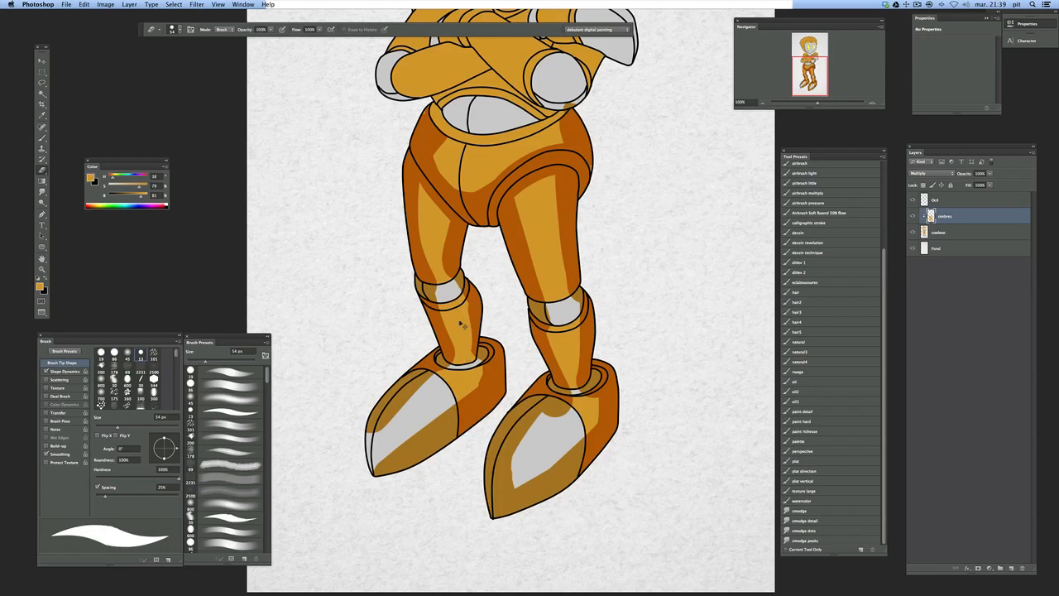
{"action": "left_click_drag", "start_coordinate": [463, 306], "coordinate": [466, 361]}
{"action": "key", "text": "b"}
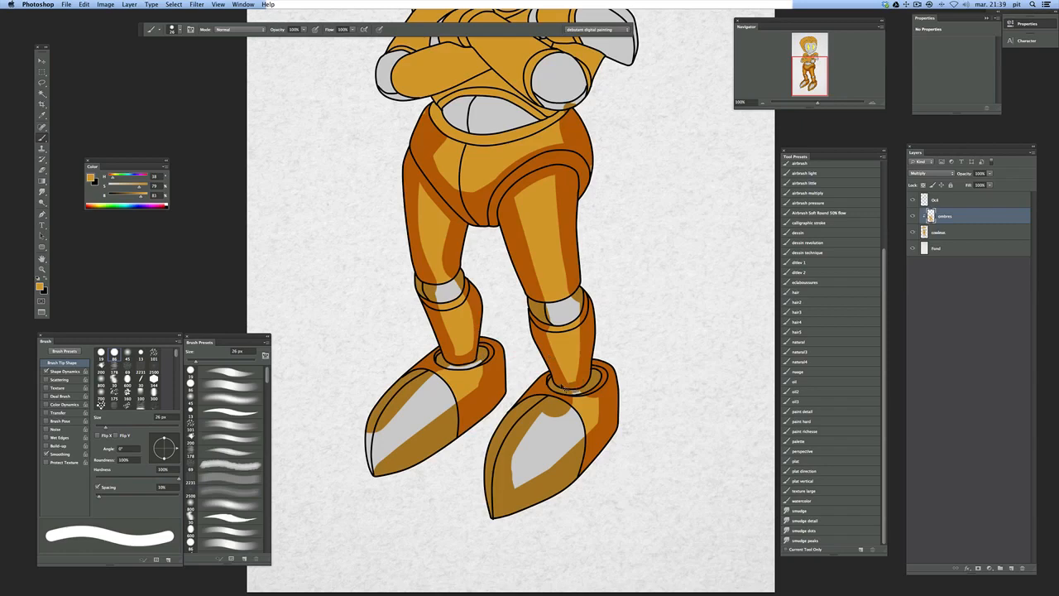
{"action": "left_click_drag", "start_coordinate": [451, 367], "coordinate": [474, 364]}
Set the Brush to 65 px and extend the shadows around the grey toe areas of both feet
{"action": "right_click", "coordinate": [587, 410]}
{"action": "left_click_drag", "start_coordinate": [611, 253], "coordinate": [625, 253]}
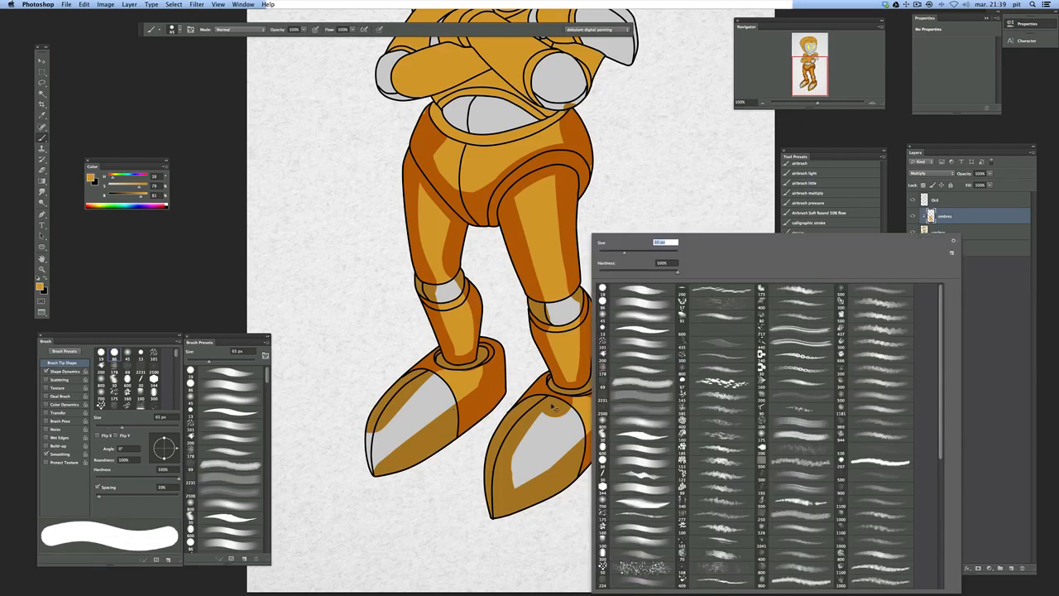
{"action": "left_click_drag", "start_coordinate": [552, 405], "coordinate": [506, 489]}
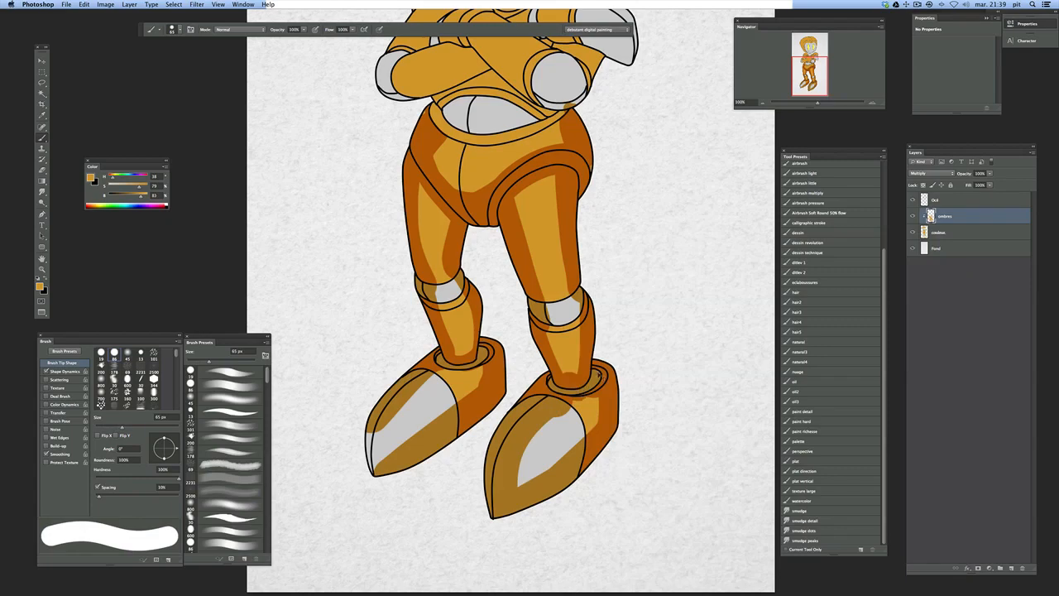
{"action": "left_click_drag", "start_coordinate": [380, 427], "coordinate": [369, 467]}
Set the Eraser to the soft round 45 px preset
{"action": "mouse_move", "coordinate": [628, 242]}
{"action": "left_mouse_down"}
{"action": "mouse_move", "coordinate": [613, 368]}
{"action": "mouse_move", "coordinate": [611, 247]}
{"action": "left_mouse_up"}
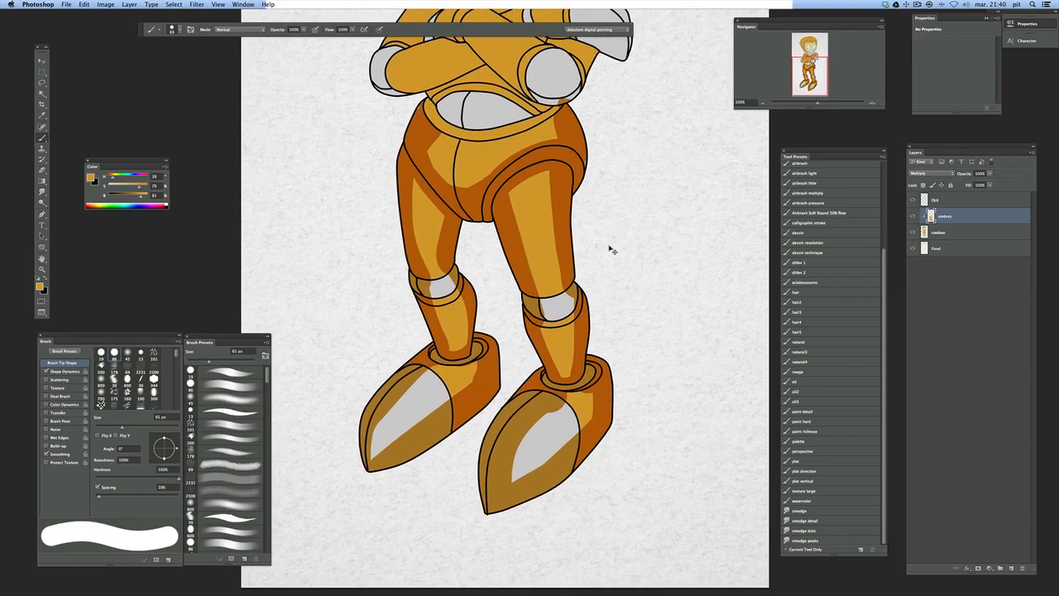
{"action": "key", "text": "e"}
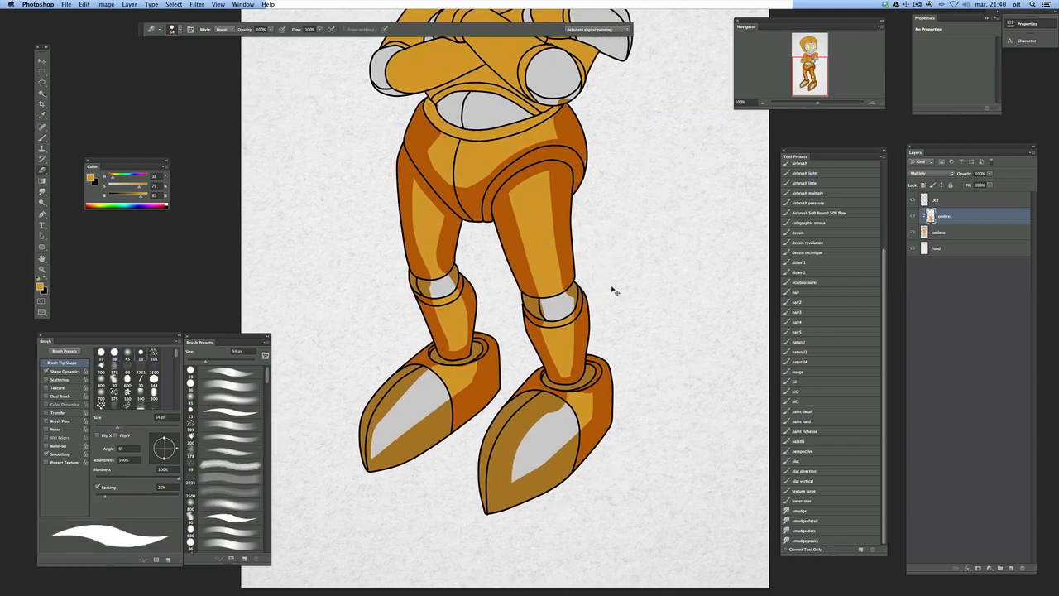
{"action": "right_click", "coordinate": [590, 335]}
{"action": "left_click", "coordinate": [644, 318]}
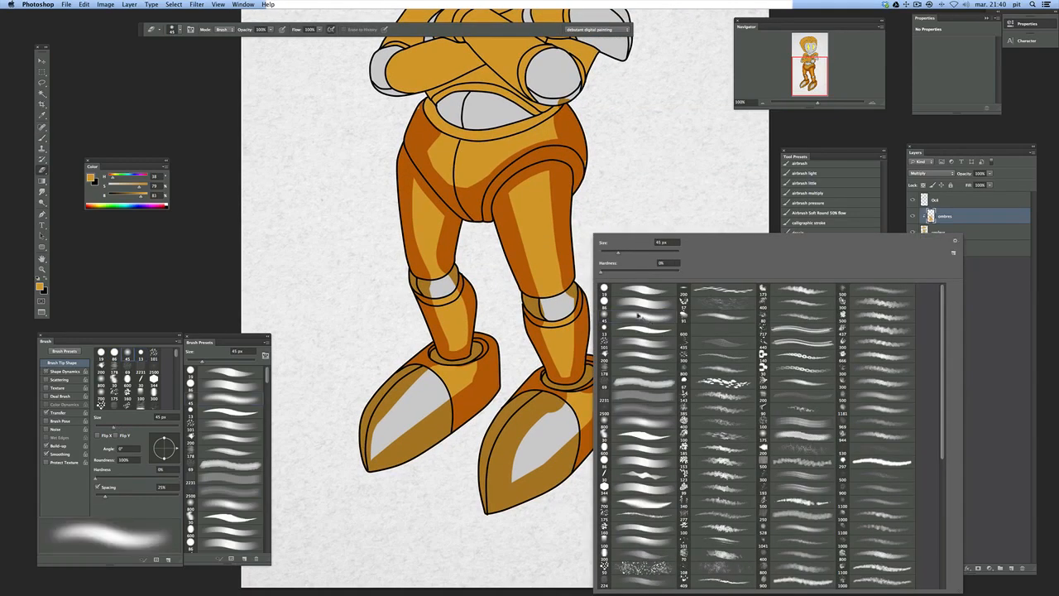
{"action": "left_click", "coordinate": [617, 188]}
Soften the inner edges of the shadows on both sides of the front thigh with the soft Eraser
{"action": "mouse_move", "coordinate": [552, 176]}
{"action": "left_mouse_down"}
{"action": "mouse_move", "coordinate": [561, 302]}
{"action": "mouse_move", "coordinate": [565, 293]}
{"action": "left_mouse_up"}
{"action": "left_click_drag", "start_coordinate": [579, 222], "coordinate": [572, 295]}
{"action": "left_click", "coordinate": [555, 260], "text": "super"}
{"action": "left_click", "coordinate": [555, 260], "text": "super"}
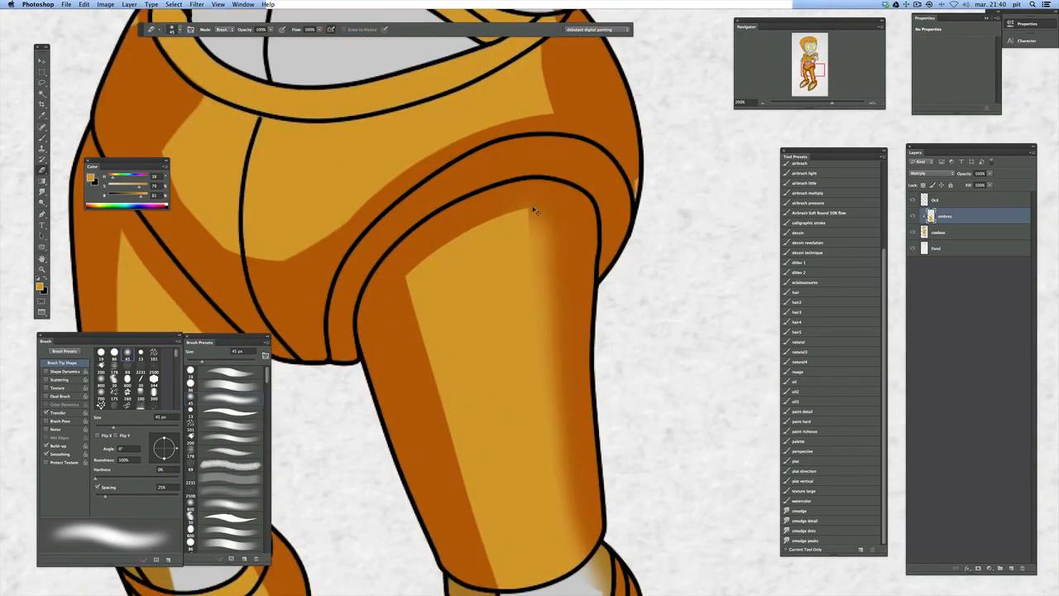
{"action": "scroll", "coordinate": [534, 290], "scroll_direction": "down", "scroll_amount": 3}
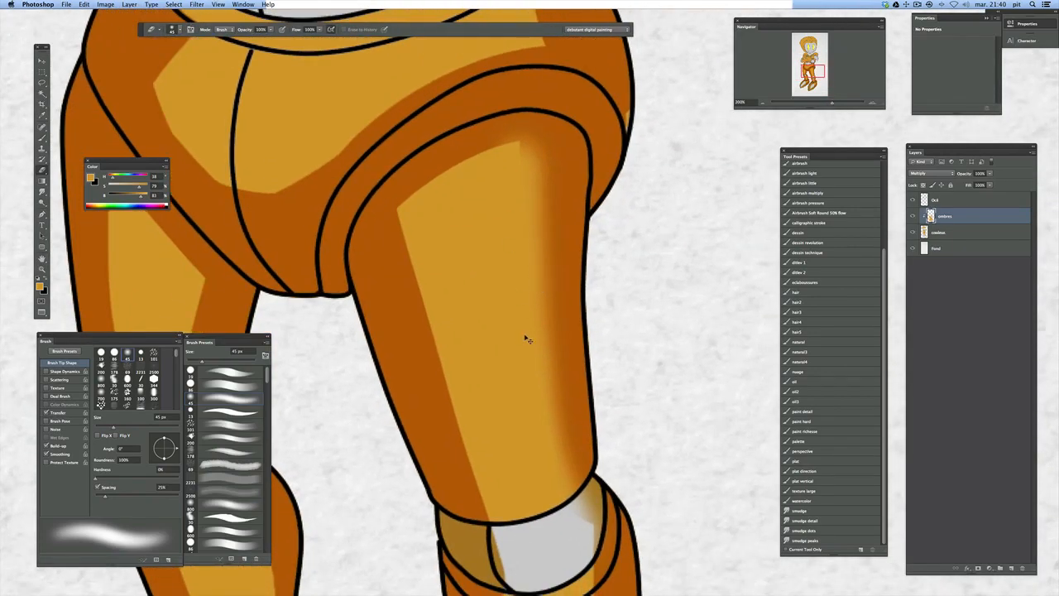
{"action": "left_click", "coordinate": [528, 332], "text": "alt+super"}
{"action": "mouse_move", "coordinate": [501, 328]}
{"action": "left_mouse_down"}
{"action": "mouse_move", "coordinate": [510, 372]}
{"action": "mouse_move", "coordinate": [489, 294]}
{"action": "left_mouse_up"}
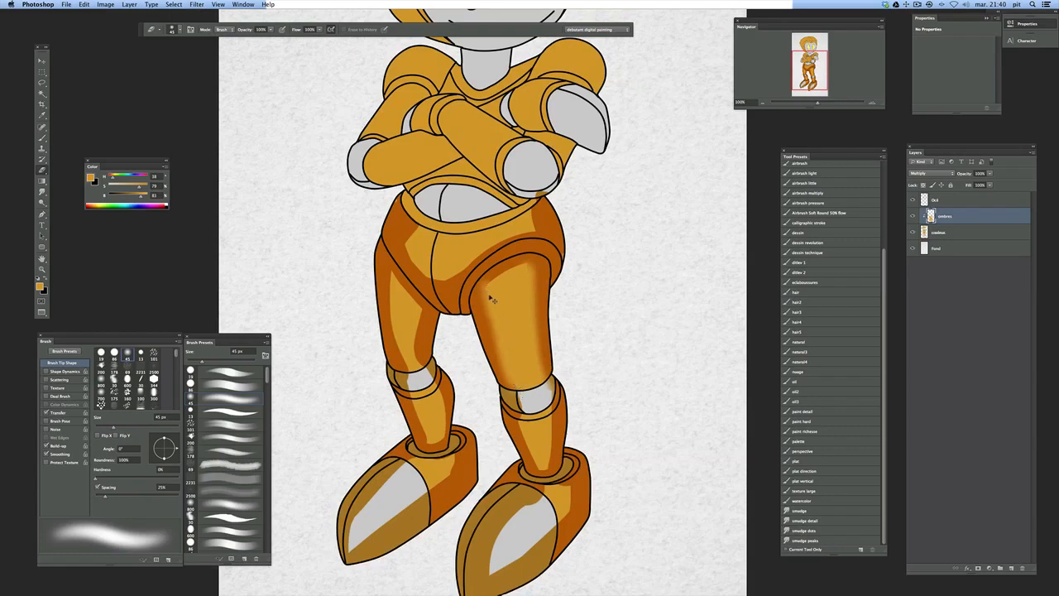
Reduce the hard Brush to about 14 px and touch up the shadow edge on the front shin
{"action": "left_click_drag", "start_coordinate": [411, 307], "coordinate": [457, 285]}
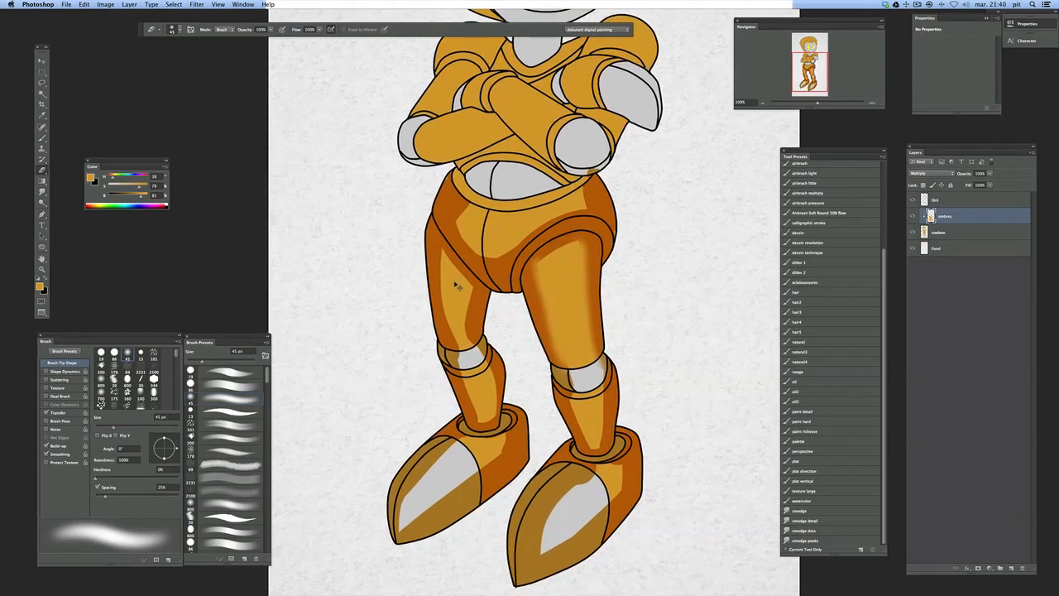
{"action": "left_click", "coordinate": [453, 283], "text": "super"}
{"action": "key", "text": "b"}
{"action": "left_click_drag", "start_coordinate": [426, 233], "coordinate": [434, 207]}
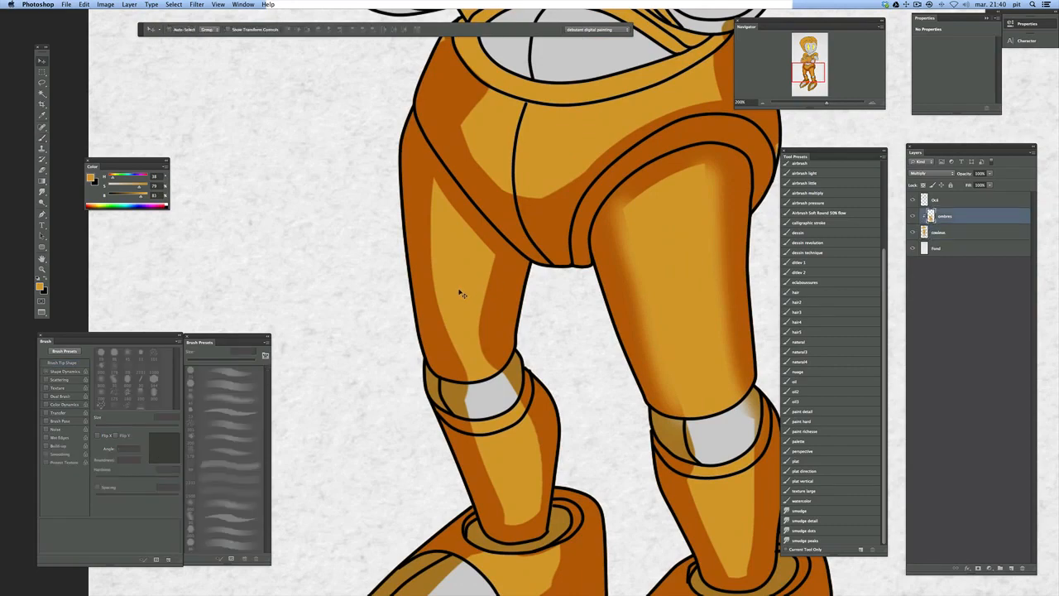
{"action": "left_click_drag", "start_coordinate": [606, 305], "coordinate": [500, 276]}
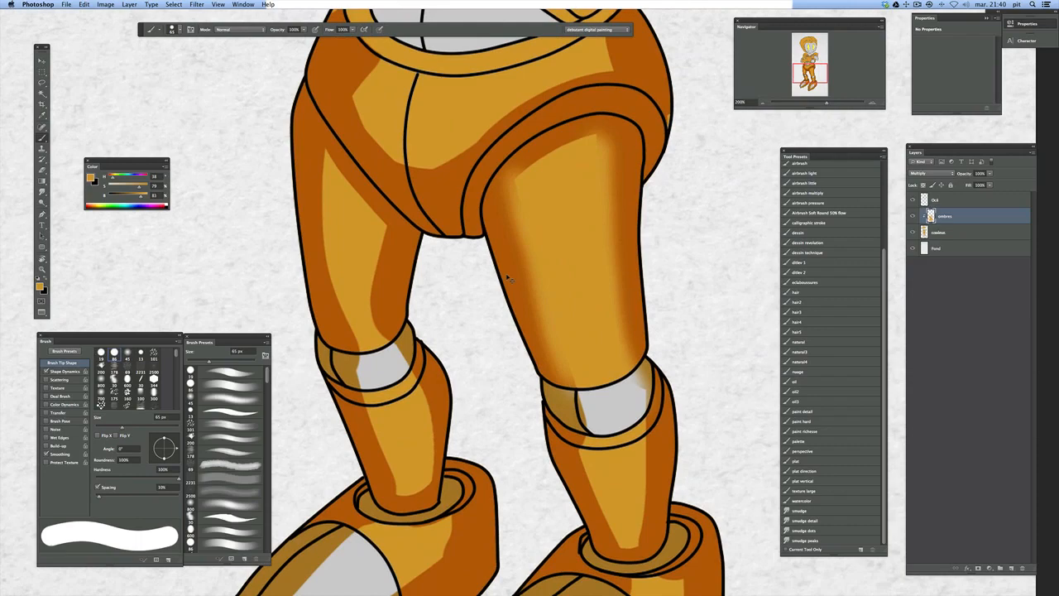
{"action": "scroll", "coordinate": [583, 340], "scroll_direction": "down", "scroll_amount": 5}
{"action": "right_click", "coordinate": [582, 312]}
{"action": "left_click_drag", "start_coordinate": [601, 254], "coordinate": [590, 259]}
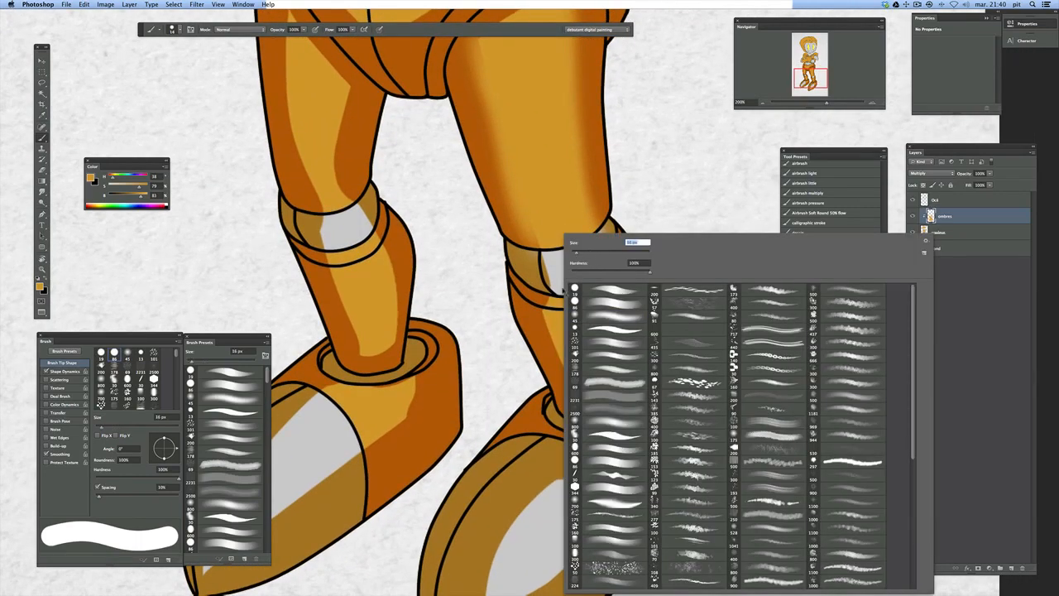
{"action": "left_click_drag", "start_coordinate": [548, 326], "coordinate": [550, 337]}
Set the soft Eraser to 16 px and soften the inner edges of the shadows on both sides of the front shin
{"action": "key", "text": "e"}
{"action": "right_click", "coordinate": [584, 337]}
{"action": "left_click_drag", "start_coordinate": [611, 253], "coordinate": [608, 260]}
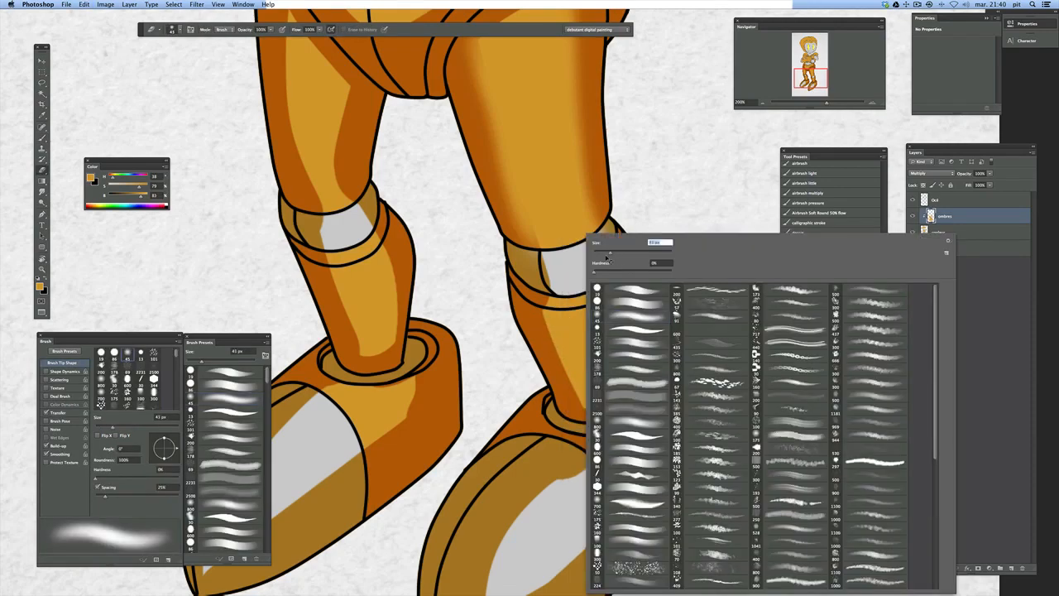
{"action": "left_click_drag", "start_coordinate": [544, 317], "coordinate": [569, 380]}
{"action": "mouse_move", "coordinate": [550, 337]}
{"action": "left_mouse_down"}
{"action": "mouse_move", "coordinate": [577, 410]}
{"action": "mouse_move", "coordinate": [565, 375]}
{"action": "left_mouse_up"}
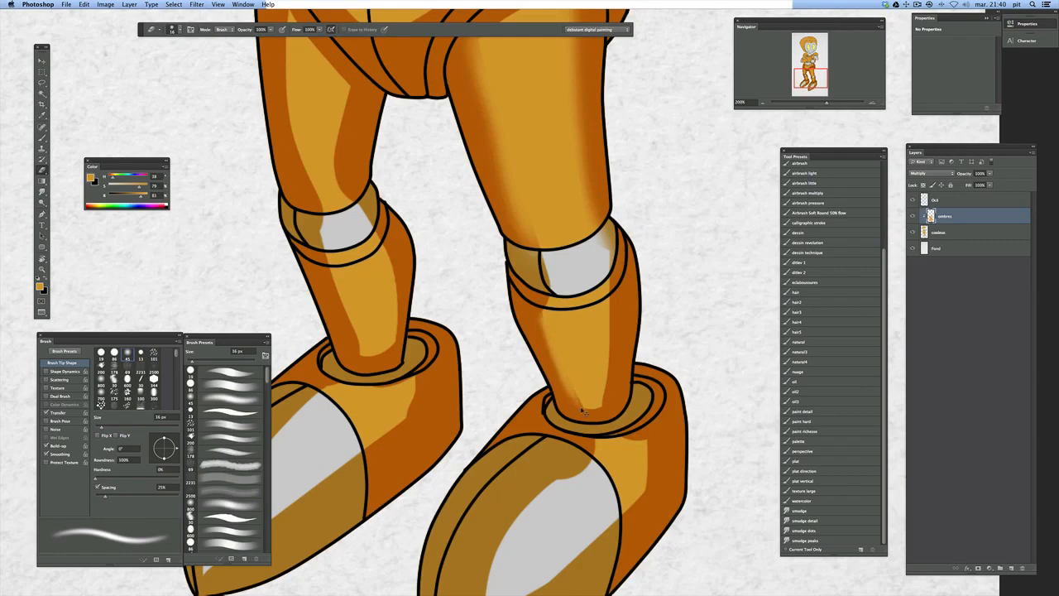
{"action": "scroll", "coordinate": [625, 315], "scroll_direction": "down", "scroll_amount": 2}
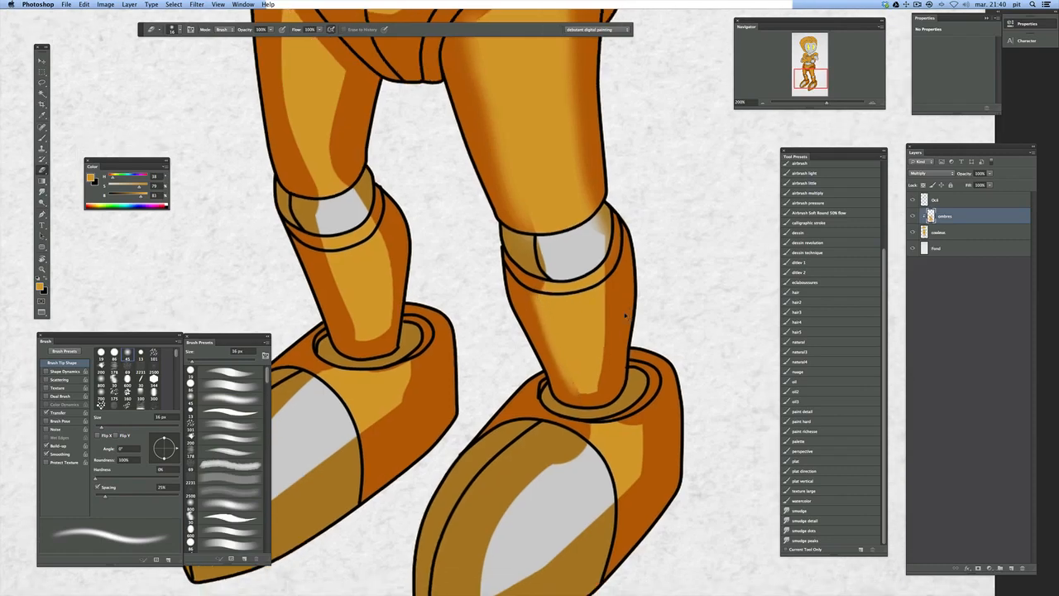
{"action": "left_click_drag", "start_coordinate": [607, 286], "coordinate": [602, 382]}
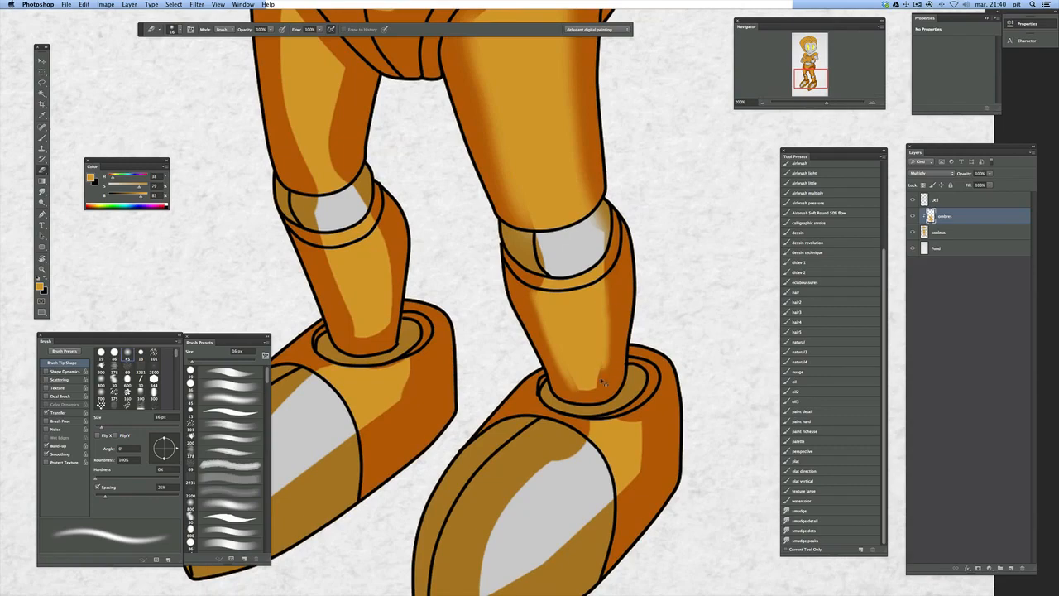
Add a new layer above the ombres layer
{"action": "key", "text": "super+0"}
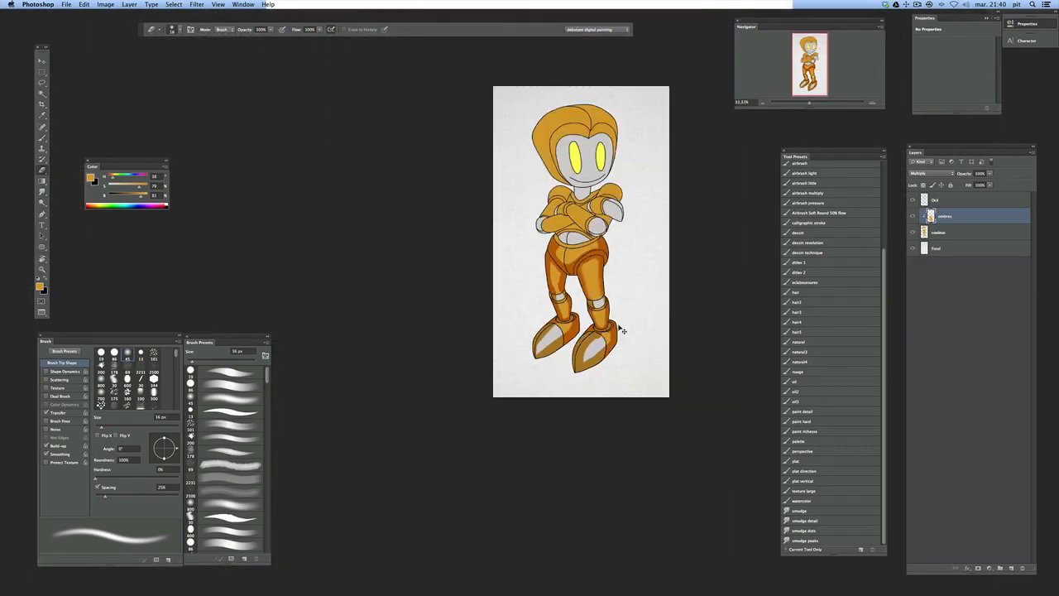
{"action": "left_click", "coordinate": [605, 299], "text": "super"}
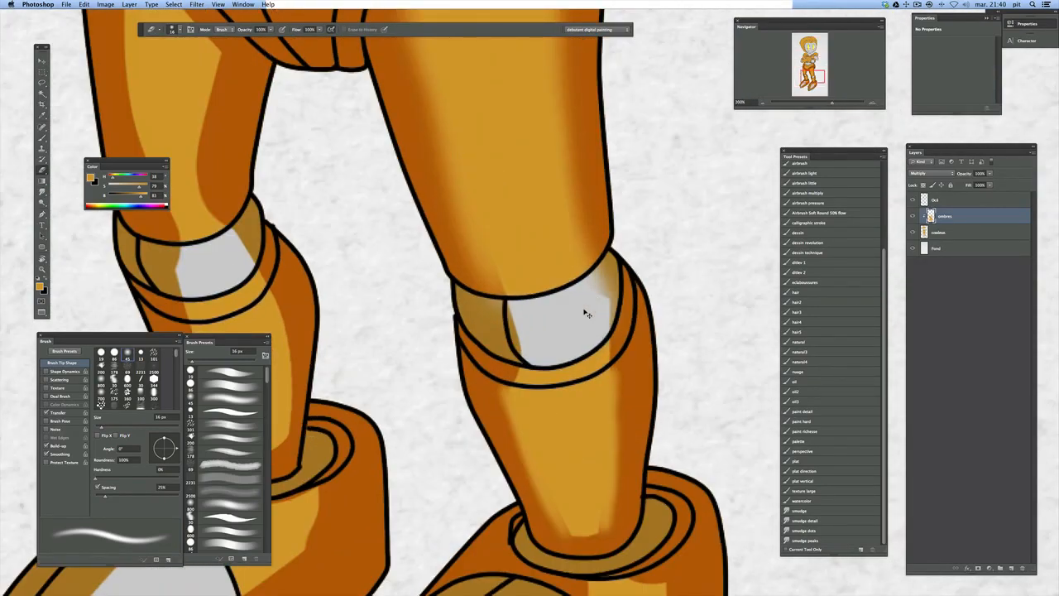
{"action": "key", "text": "super+0"}
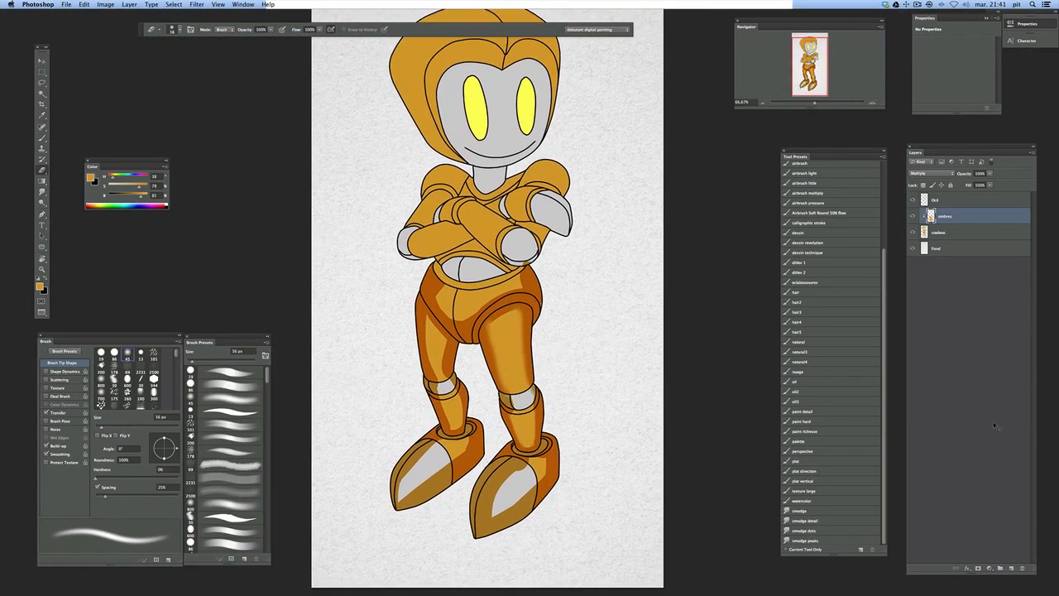
{"action": "left_click", "coordinate": [1011, 568]}
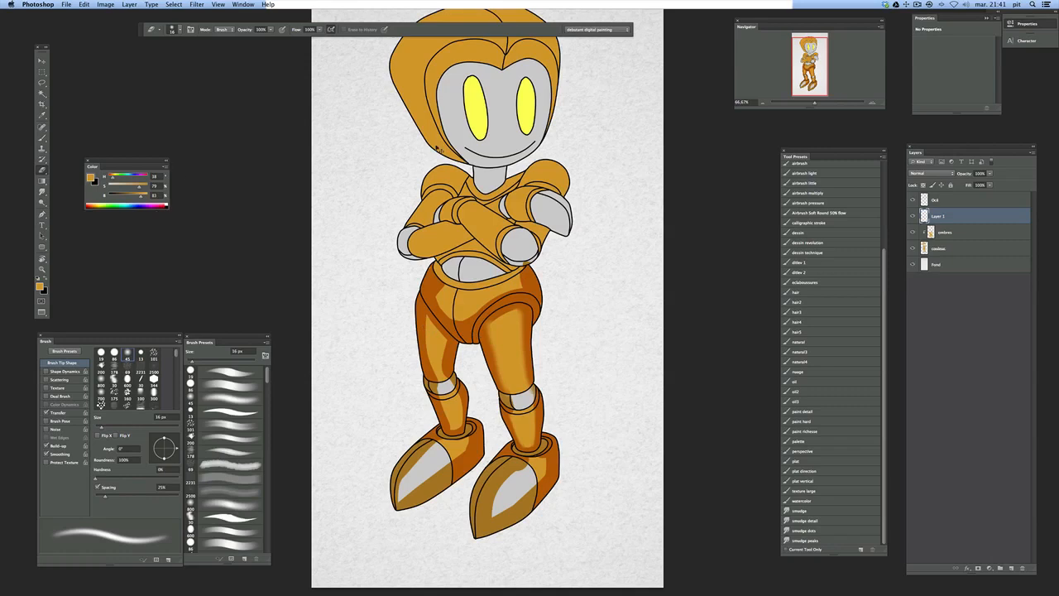
Sample the dark orange of the hip, try a 65 px Brush stroke beside the robot and undo it
{"action": "left_click_drag", "start_coordinate": [542, 288], "coordinate": [526, 278]}
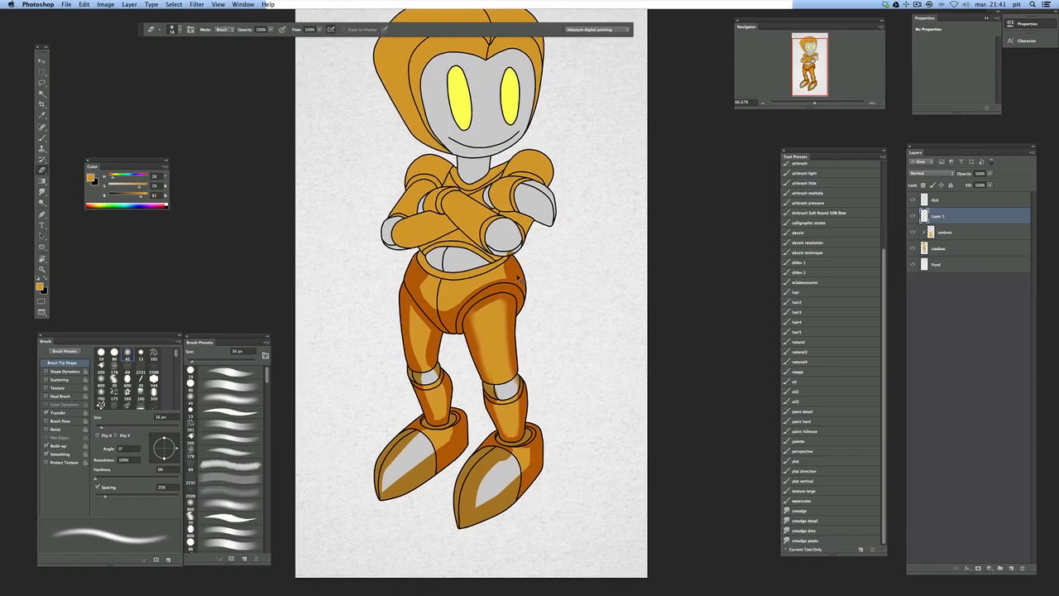
{"action": "key", "text": "b"}
{"action": "left_click", "coordinate": [516, 277], "text": "alt"}
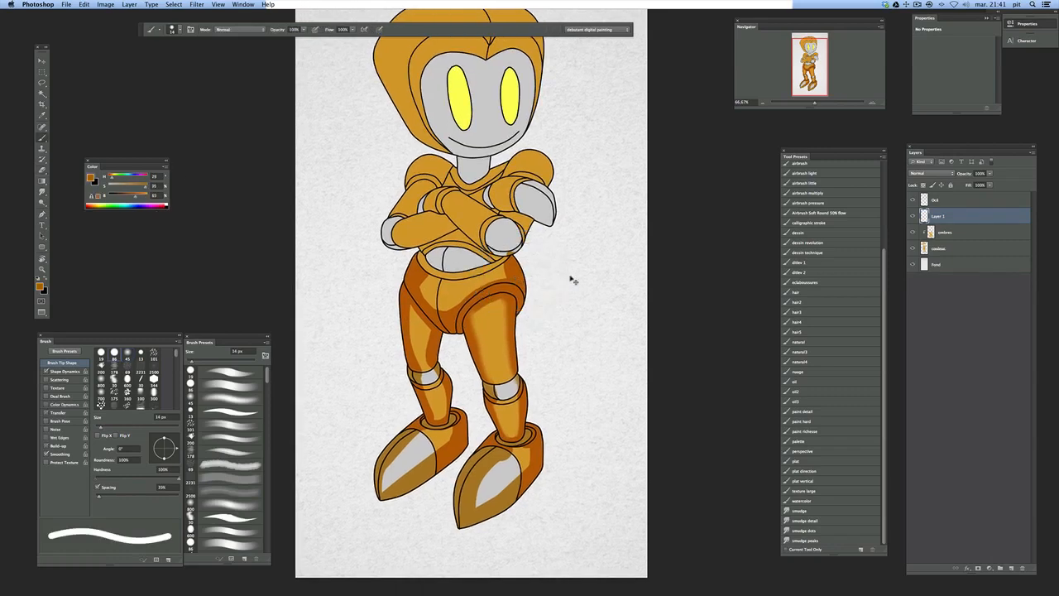
{"action": "right_click", "coordinate": [594, 285]}
{"action": "mouse_move", "coordinate": [618, 254]}
{"action": "left_mouse_down"}
{"action": "mouse_move", "coordinate": [636, 263]}
{"action": "mouse_move", "coordinate": [662, 354]}
{"action": "left_mouse_up"}
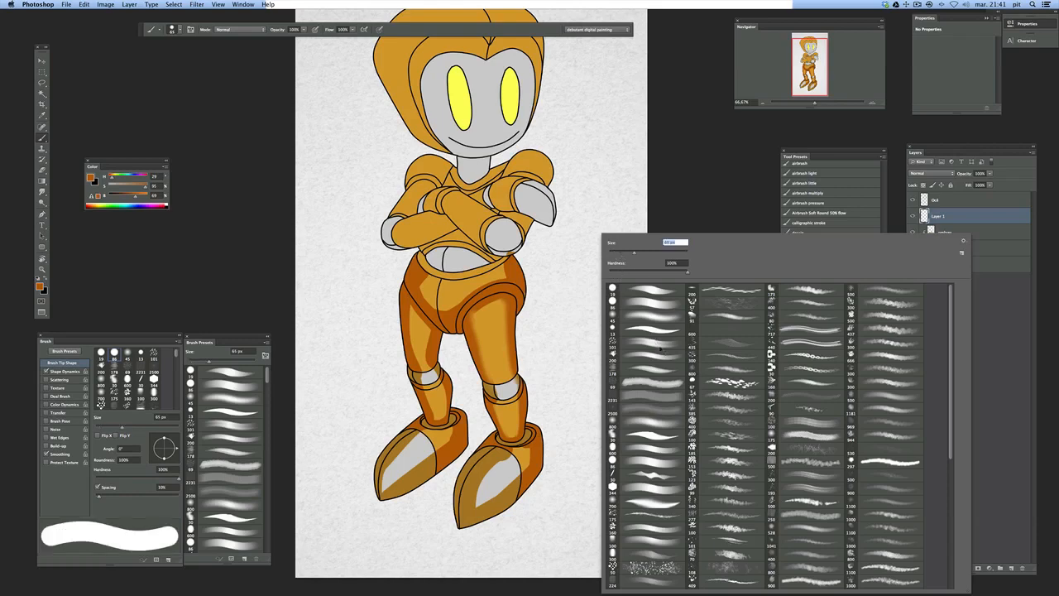
{"action": "left_click_drag", "start_coordinate": [565, 253], "coordinate": [574, 301]}
{"action": "key", "text": "super+z"}
Try adjoining dark and light orange strokes beside the robot with a hard 60 px Brush, and undo both
{"action": "right_click", "coordinate": [578, 283]}
{"action": "left_click_drag", "start_coordinate": [568, 263], "coordinate": [576, 338]}
{"action": "left_click", "coordinate": [494, 330], "text": "alt"}
{"action": "left_click_drag", "start_coordinate": [581, 270], "coordinate": [580, 304]}
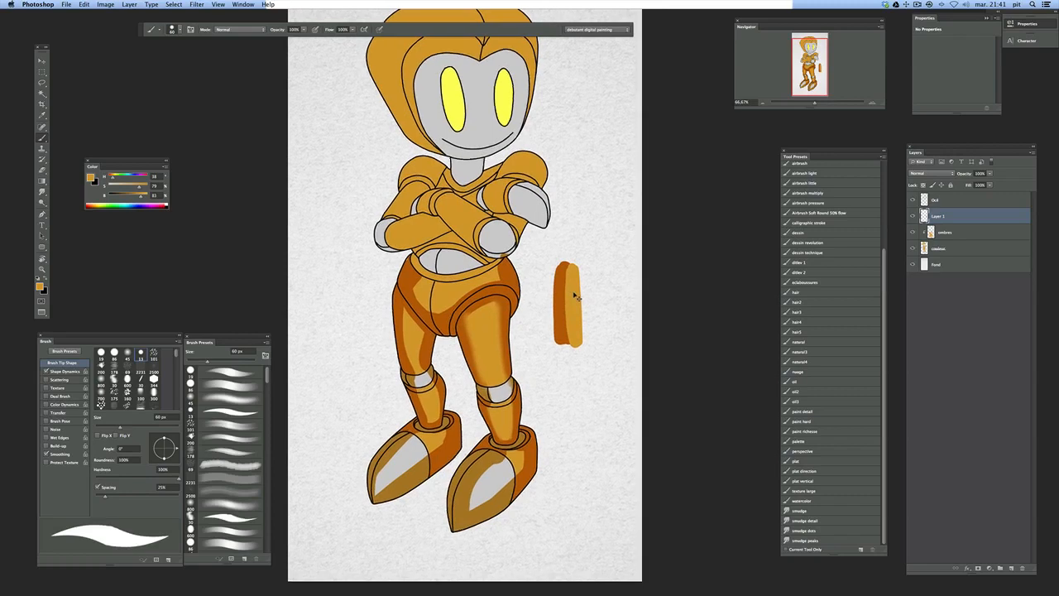
{"action": "scroll", "coordinate": [591, 284], "scroll_direction": "up", "scroll_amount": 1}
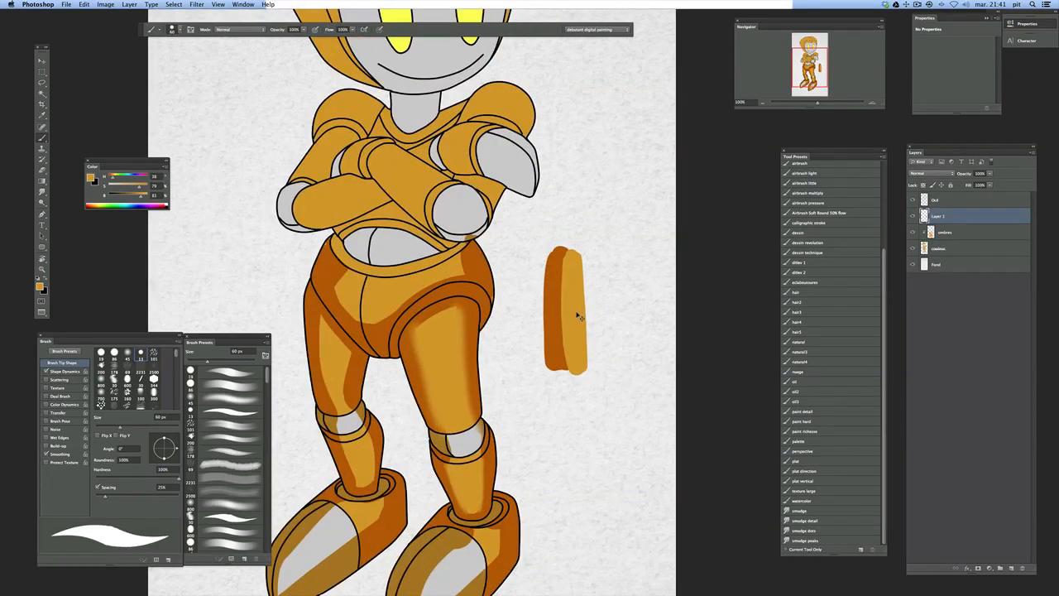
{"action": "key", "text": "super+alt+z"}
{"action": "key", "text": "super+alt+z"}
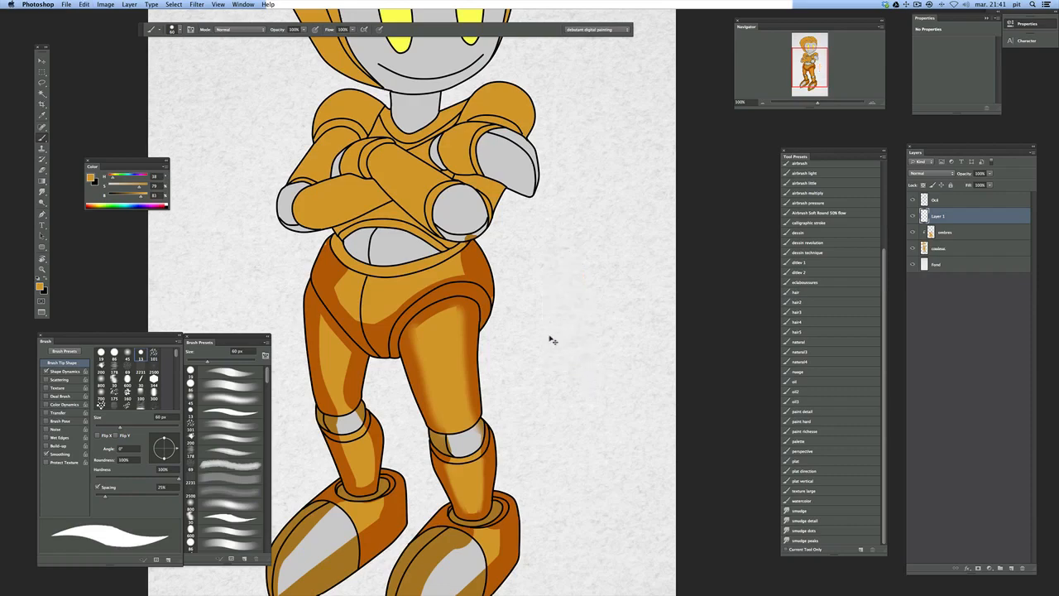
Add another empty layer above Layer 1 and merge it down into Layer 1
{"action": "scroll", "coordinate": [551, 338], "scroll_direction": "down", "scroll_amount": 5}
{"action": "scroll", "coordinate": [577, 290], "scroll_direction": "left", "scroll_amount": 2}
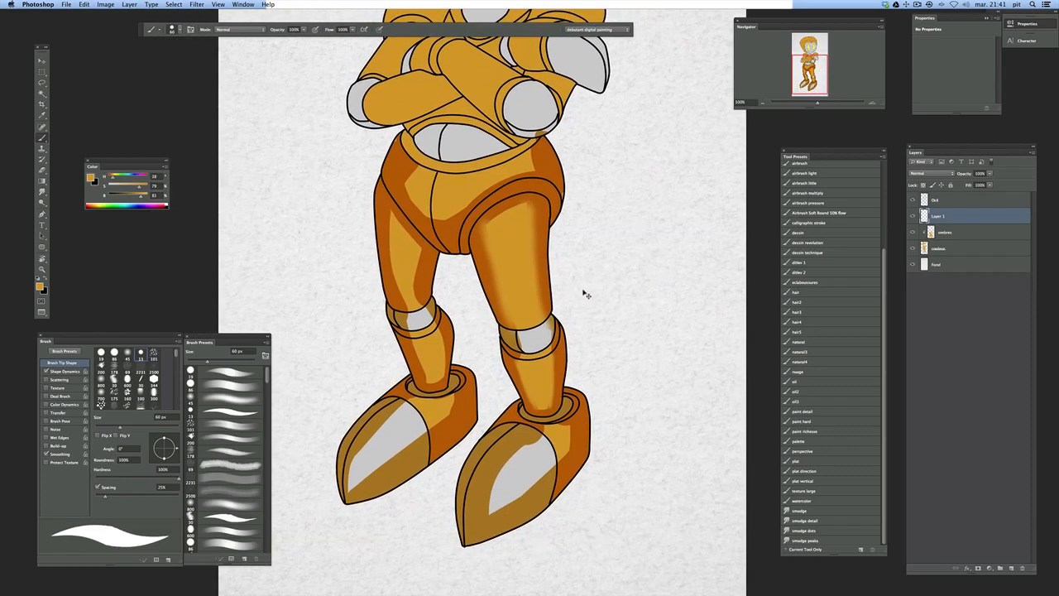
{"action": "left_click", "coordinate": [590, 299], "text": "alt"}
{"action": "left_click_drag", "start_coordinate": [612, 227], "coordinate": [611, 296]}
{"action": "left_click", "coordinate": [1012, 567]}
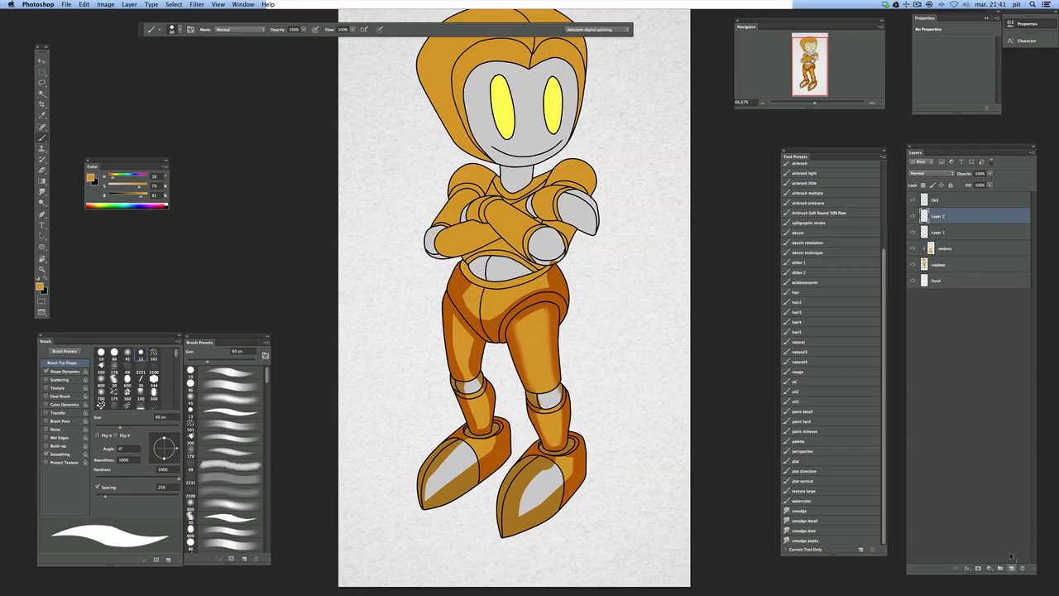
{"action": "left_click_drag", "start_coordinate": [565, 179], "coordinate": [553, 230]}
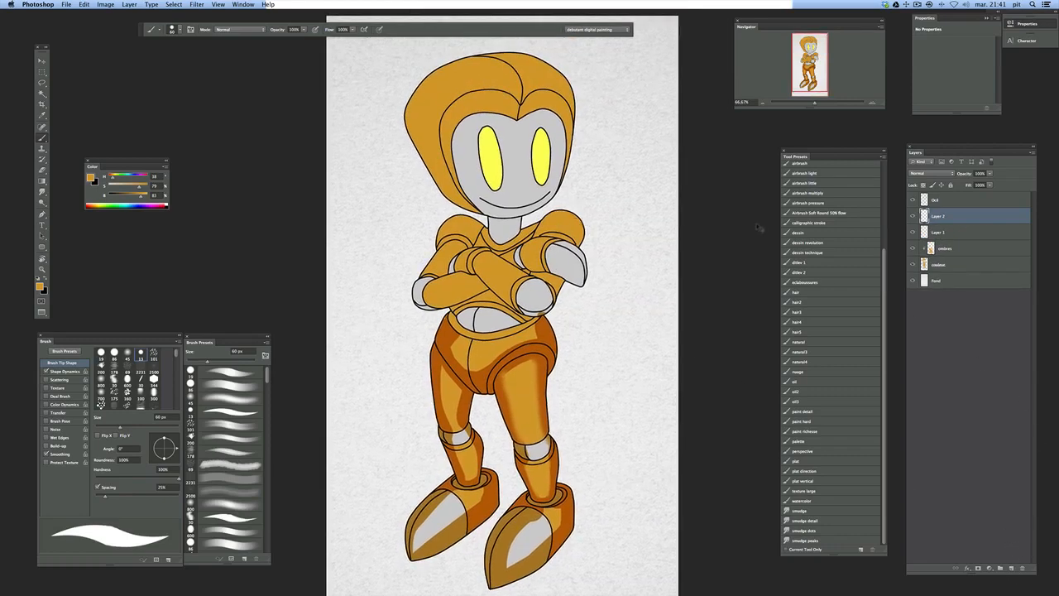
{"action": "key", "text": "ctrl+e"}
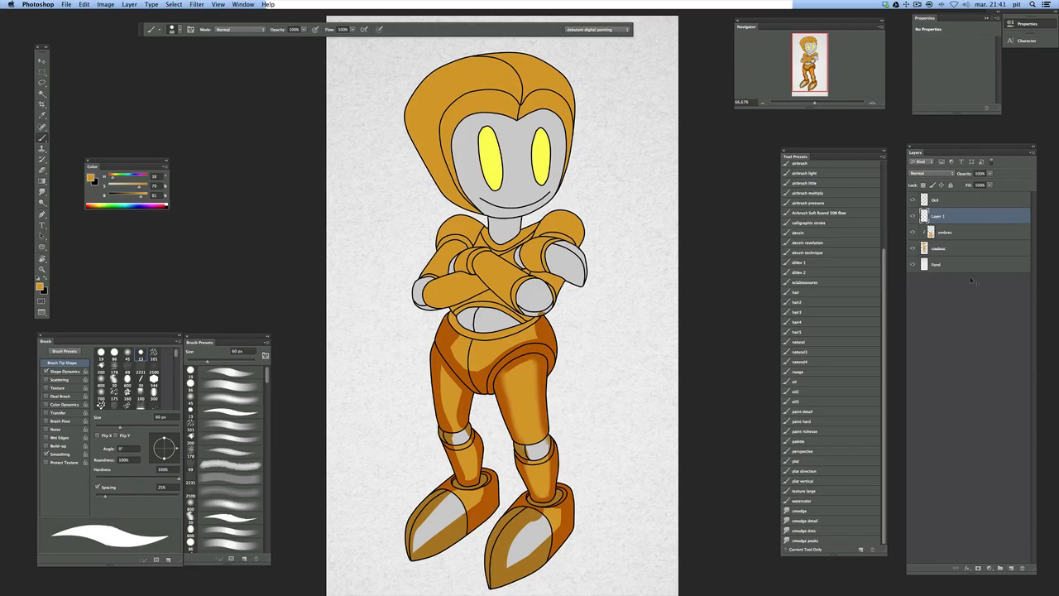
Add a layer directly above ombres, clip it to the layers below and set its blending mode to Screen
{"action": "left_click", "coordinate": [931, 234]}
{"action": "left_click", "coordinate": [1011, 568]}
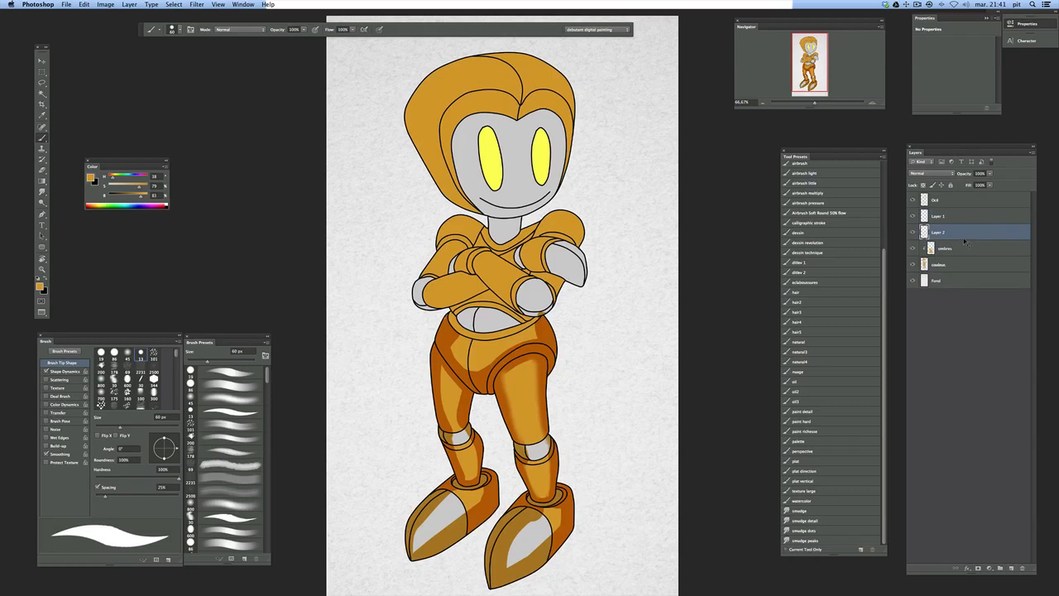
{"action": "left_click", "coordinate": [965, 241], "text": "alt"}
{"action": "left_click", "coordinate": [931, 174]}
{"action": "left_click", "coordinate": [922, 226]}
Switch the Brush to the soft round 45 px preset and set the colour to yellow (H 57, S 79, B 89)
{"action": "left_click_drag", "start_coordinate": [513, 111], "coordinate": [565, 170]}
{"action": "key", "text": "super+z"}
{"action": "right_click", "coordinate": [545, 205]}
{"action": "left_click_drag", "start_coordinate": [558, 220], "coordinate": [601, 222]}
{"action": "left_click", "coordinate": [598, 296]}
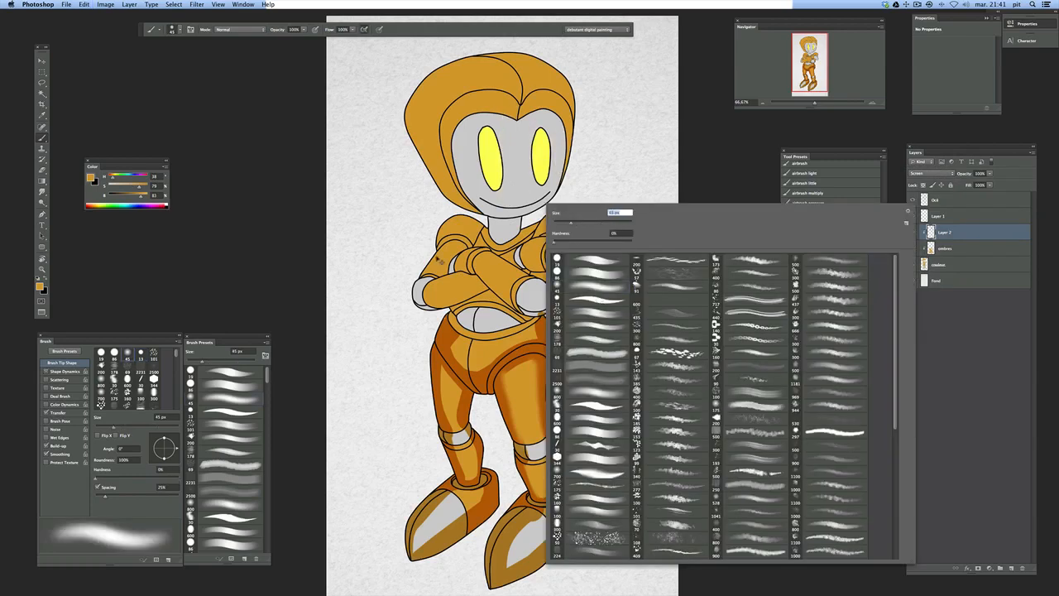
{"action": "left_click_drag", "start_coordinate": [113, 178], "coordinate": [149, 197]}
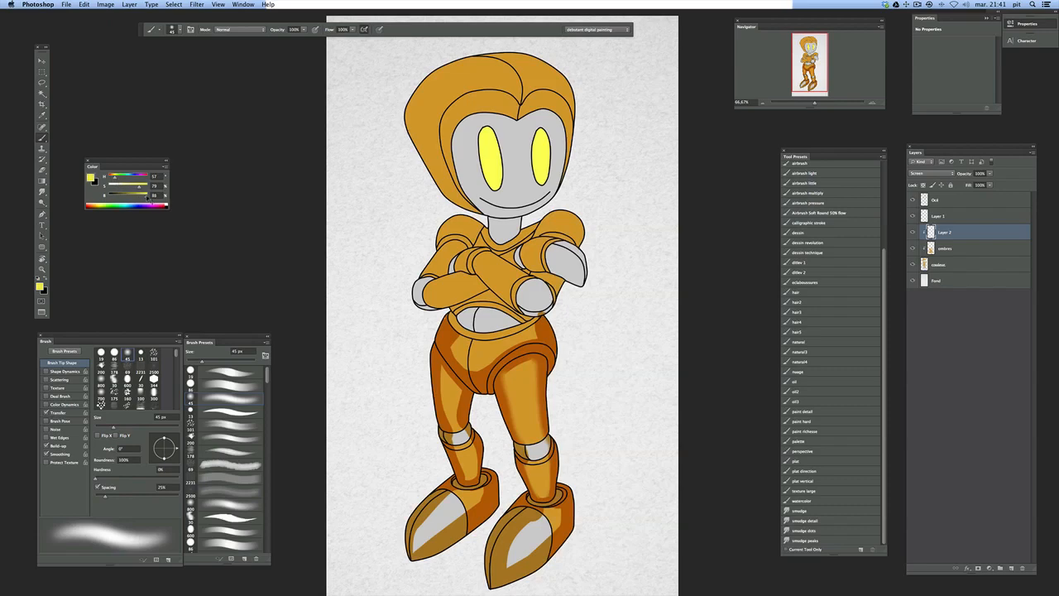
Enlarge the soft Brush to 447 px and paint a yellow glow over the robot's face and hair
{"action": "right_click", "coordinate": [531, 220]}
{"action": "left_click", "coordinate": [591, 189]}
{"action": "type", "text": "197"}
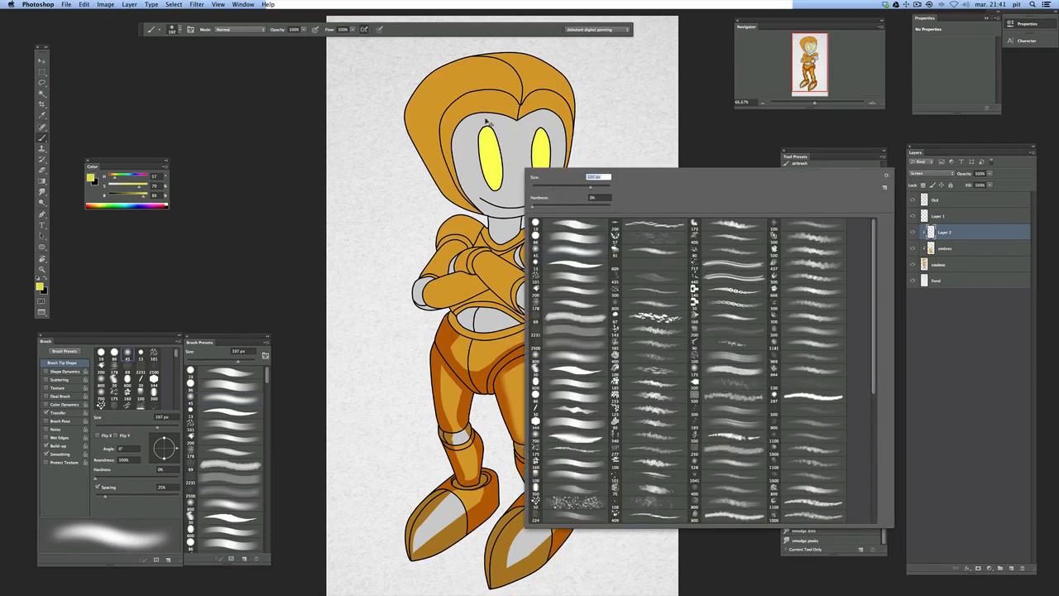
{"action": "key", "text": "Return"}
{"action": "right_click", "coordinate": [523, 165]}
{"action": "left_click_drag", "start_coordinate": [600, 174], "coordinate": [611, 174]}
{"action": "key", "text": "Return"}
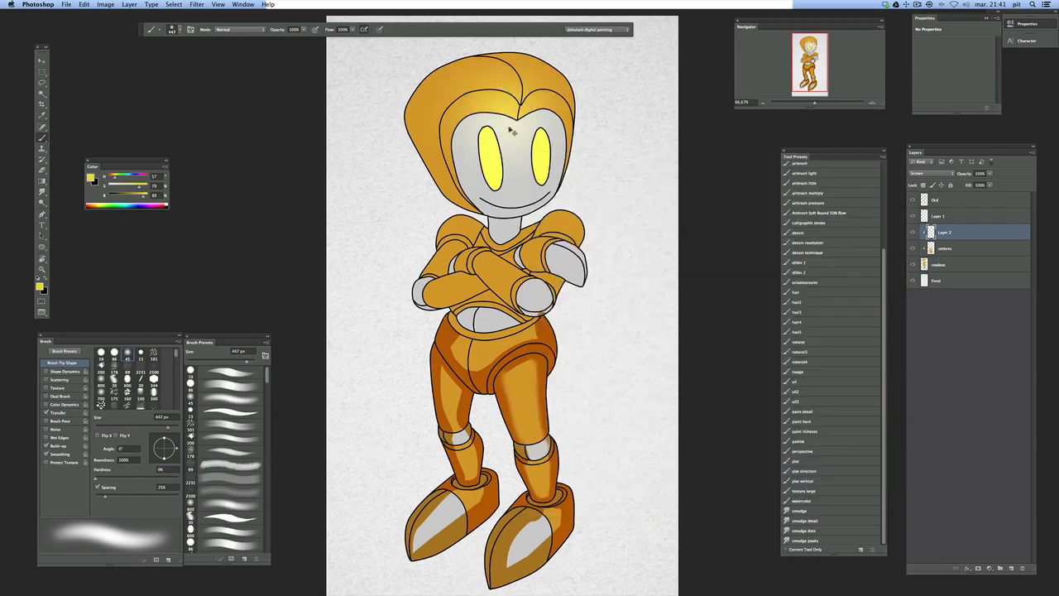
{"action": "mouse_move", "coordinate": [509, 129]}
{"action": "left_mouse_down"}
{"action": "mouse_move", "coordinate": [487, 151]}
{"action": "mouse_move", "coordinate": [484, 128]}
{"action": "mouse_move", "coordinate": [524, 167]}
{"action": "mouse_move", "coordinate": [496, 118]}
{"action": "mouse_move", "coordinate": [580, 212]}
{"action": "mouse_move", "coordinate": [593, 149]}
{"action": "mouse_move", "coordinate": [543, 153]}
{"action": "mouse_move", "coordinate": [548, 179]}
{"action": "left_mouse_up"}
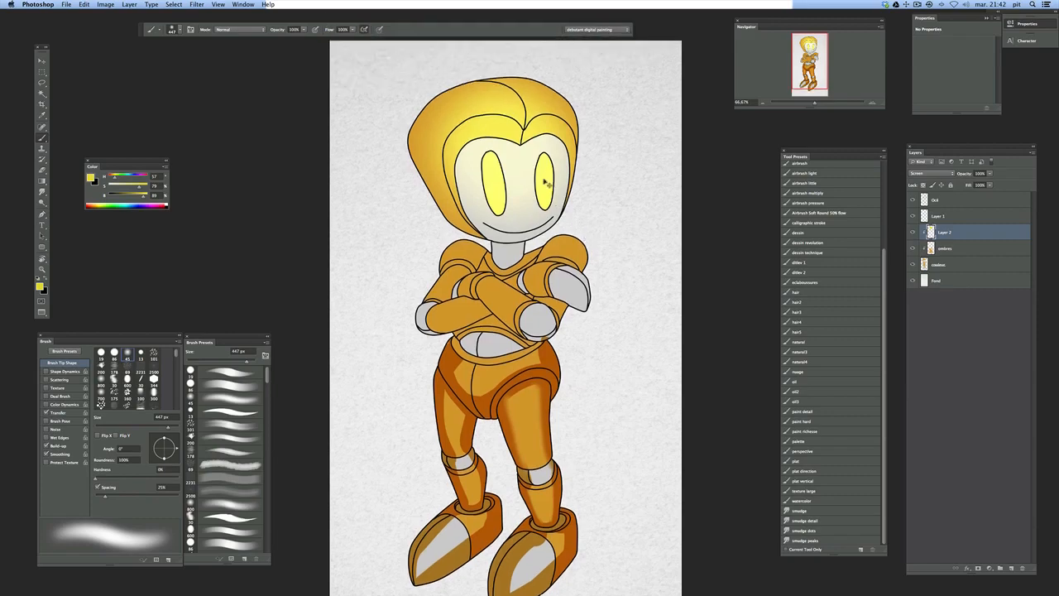
Set the Eraser to a hard tapered 74 px tip and erase the glow from the hair's inner band beside the face
{"action": "key", "text": "e"}
{"action": "right_click", "coordinate": [533, 132]}
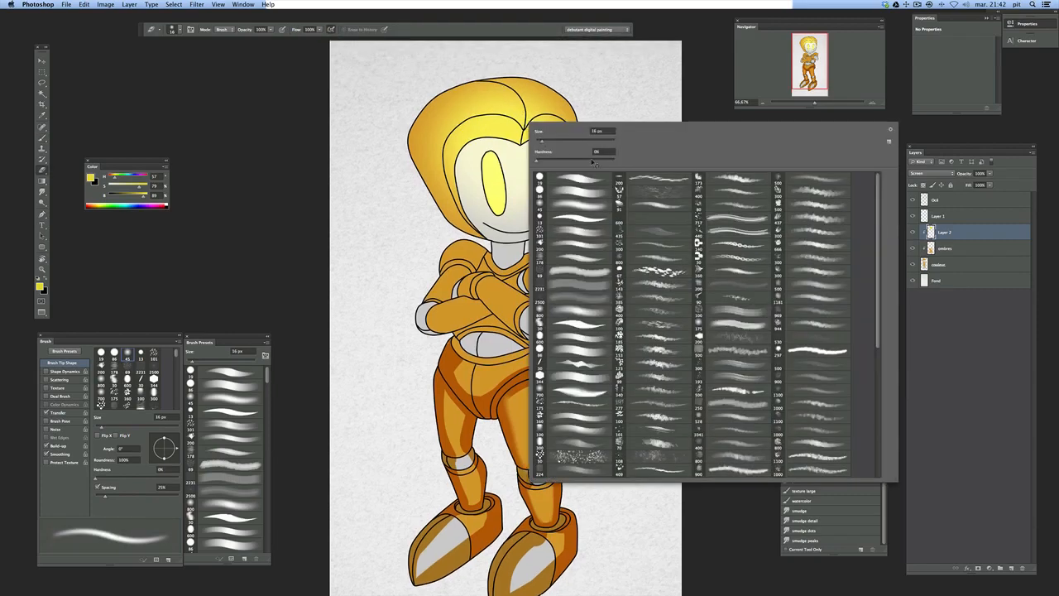
{"action": "key", "text": "Escape"}
{"action": "right_click", "coordinate": [557, 151]}
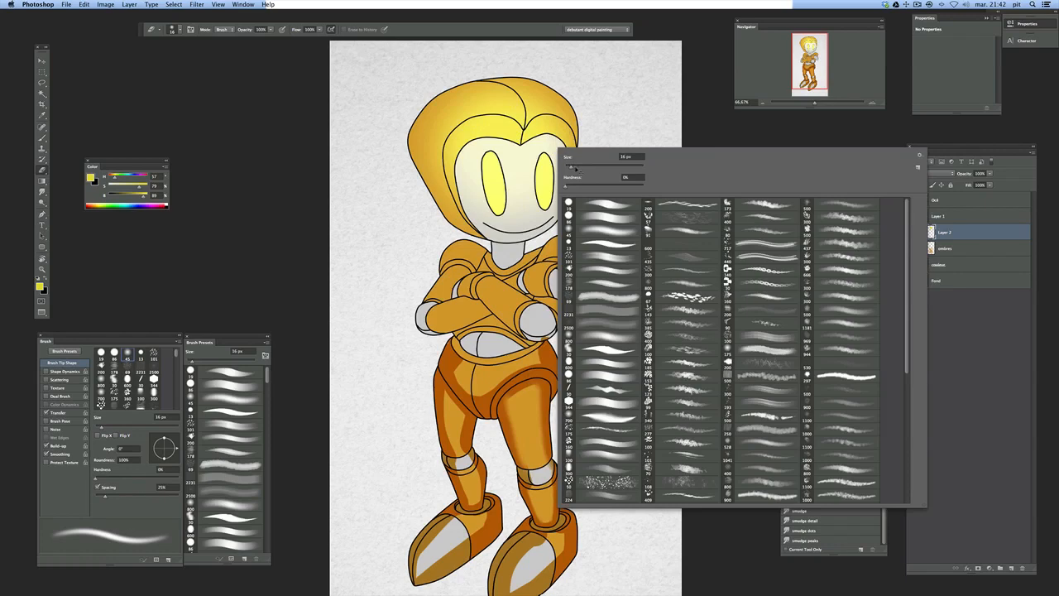
{"action": "left_click_drag", "start_coordinate": [586, 168], "coordinate": [586, 168]}
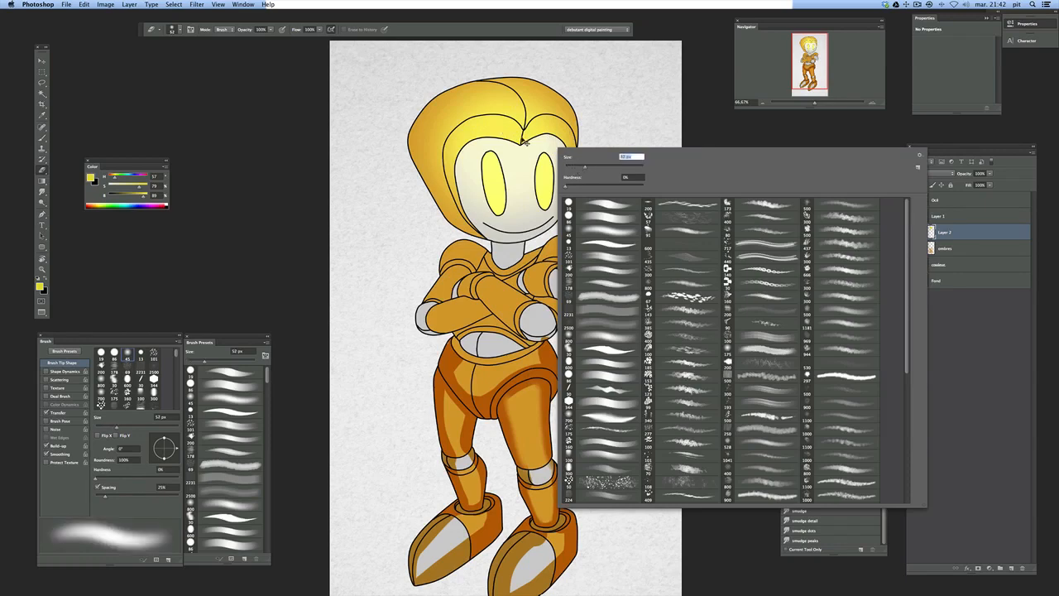
{"action": "key", "text": "Return"}
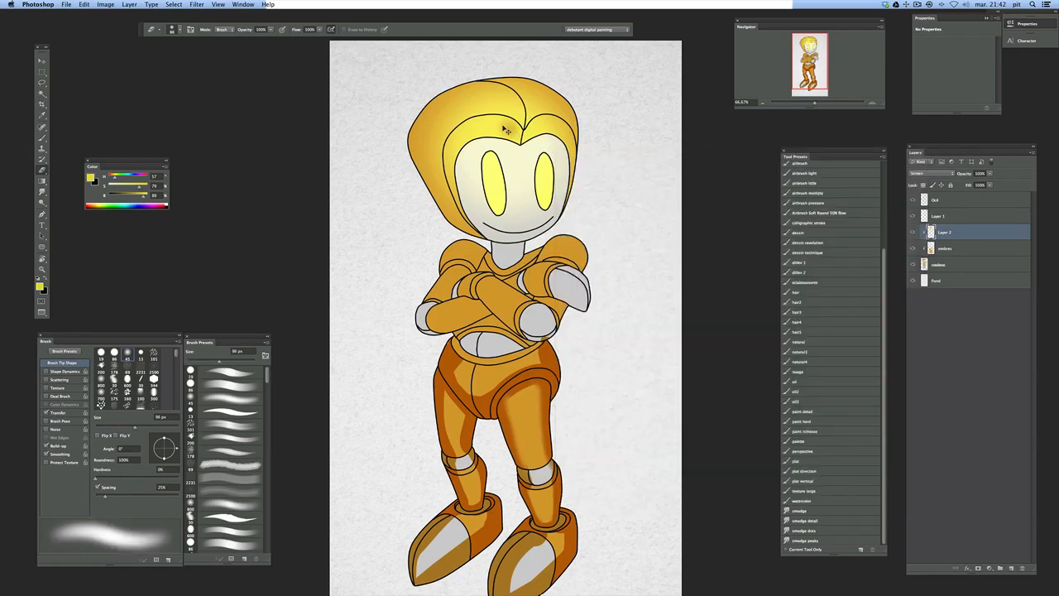
{"action": "right_click", "coordinate": [550, 137]}
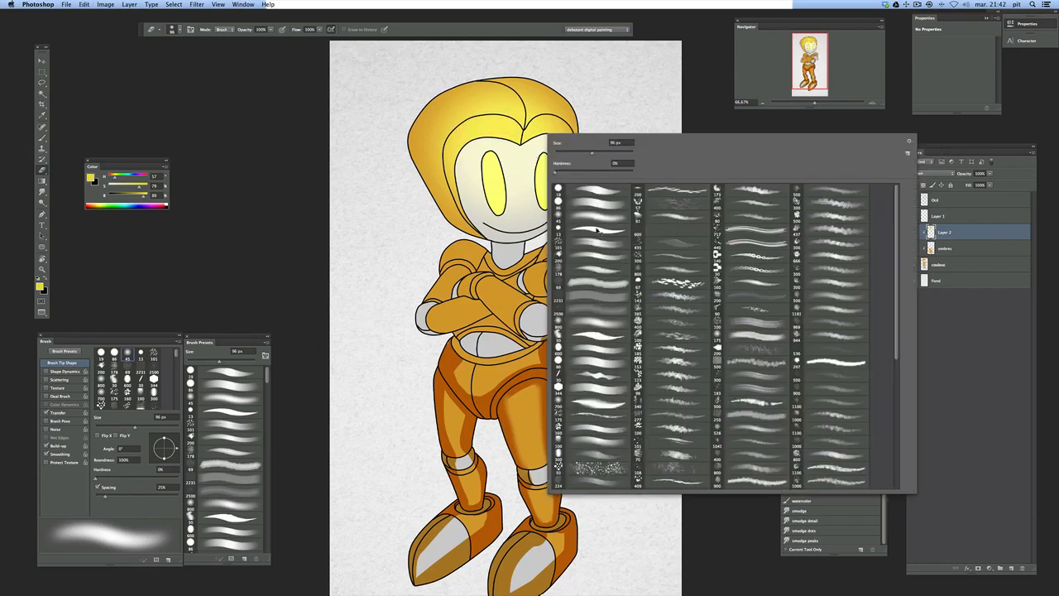
{"action": "left_click", "coordinate": [599, 234]}
{"action": "left_click", "coordinate": [583, 152]}
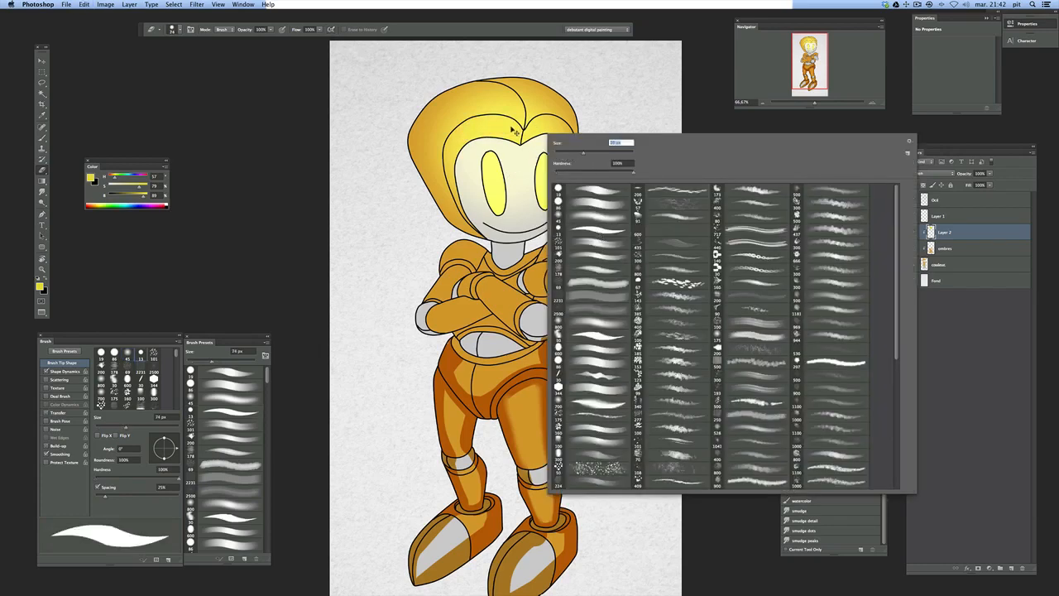
{"action": "left_click", "coordinate": [511, 131]}
{"action": "mouse_move", "coordinate": [514, 130]}
{"action": "left_mouse_down"}
{"action": "mouse_move", "coordinate": [467, 131]}
{"action": "mouse_move", "coordinate": [454, 154]}
{"action": "mouse_move", "coordinate": [494, 134]}
{"action": "mouse_move", "coordinate": [523, 142]}
{"action": "mouse_move", "coordinate": [514, 126]}
{"action": "mouse_move", "coordinate": [494, 128]}
{"action": "mouse_move", "coordinate": [520, 144]}
{"action": "mouse_move", "coordinate": [462, 146]}
{"action": "left_mouse_up"}
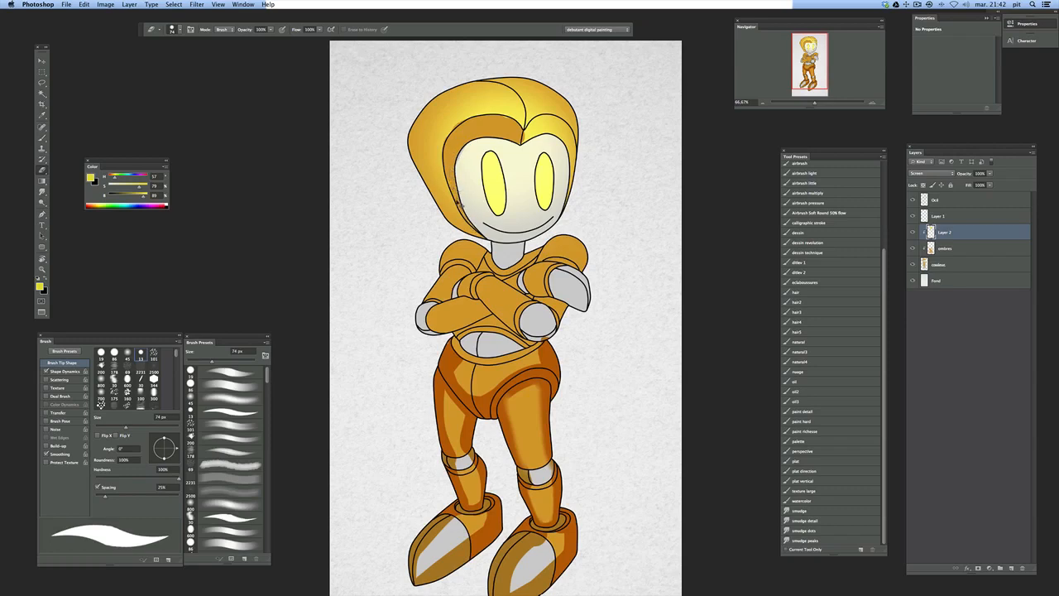
Erase the remaining yellow glow from the hair's inner band above the robot's right-hand eye in the drawing
{"action": "left_click_drag", "start_coordinate": [527, 143], "coordinate": [566, 132]}
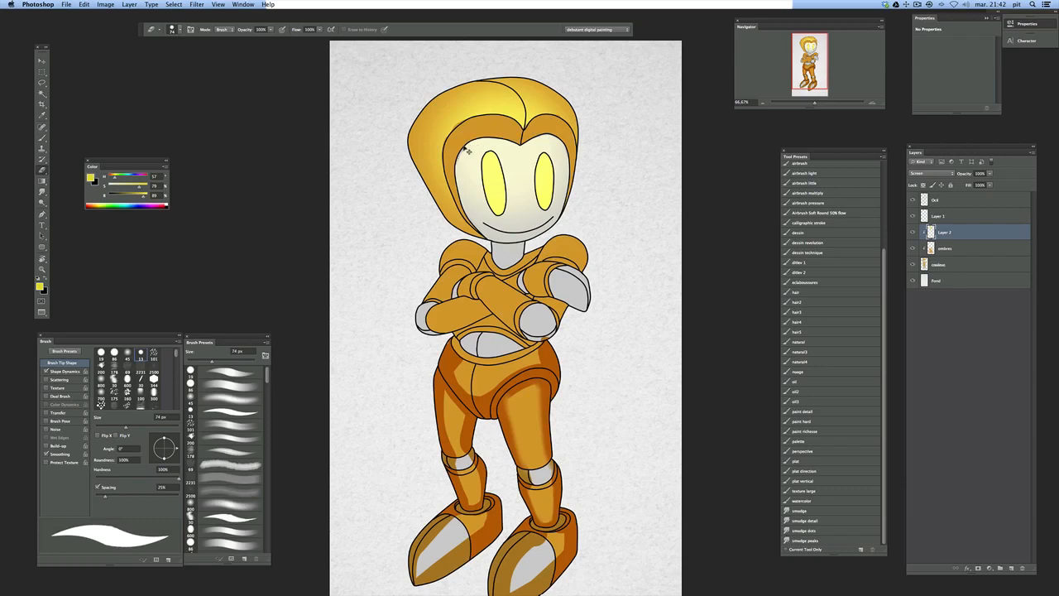
Try to erase a strip of glow along the hair's parting line with the 74 px eraser
{"action": "scroll", "coordinate": [534, 174], "scroll_direction": "up", "scroll_amount": 2}
{"action": "mouse_move", "coordinate": [503, 106]}
{"action": "left_mouse_down"}
{"action": "mouse_move", "coordinate": [536, 167]}
{"action": "mouse_move", "coordinate": [487, 98]}
{"action": "left_mouse_up"}
{"action": "key", "text": "super+z"}
{"action": "key", "text": "super+z"}
{"action": "left_click_drag", "start_coordinate": [528, 141], "coordinate": [481, 105]}
{"action": "key", "text": "super+z"}
{"action": "mouse_move", "coordinate": [528, 146]}
{"action": "left_mouse_down"}
{"action": "mouse_move", "coordinate": [465, 112]}
{"action": "mouse_move", "coordinate": [521, 160]}
{"action": "mouse_move", "coordinate": [502, 113]}
{"action": "mouse_move", "coordinate": [484, 105]}
{"action": "mouse_move", "coordinate": [530, 145]}
{"action": "left_mouse_up"}
{"action": "key", "text": "super+z"}
{"action": "key", "text": "super+z"}
{"action": "left_click_drag", "start_coordinate": [489, 102], "coordinate": [532, 148]}
{"action": "left_click", "coordinate": [536, 133], "text": "super"}
{"action": "key", "text": "super+z"}
Reduce the hard eraser to 26 px and erase a tapered strip of glow along the right edge of the hair's parting line
{"action": "scroll", "coordinate": [539, 123], "scroll_direction": "up", "scroll_amount": 3}
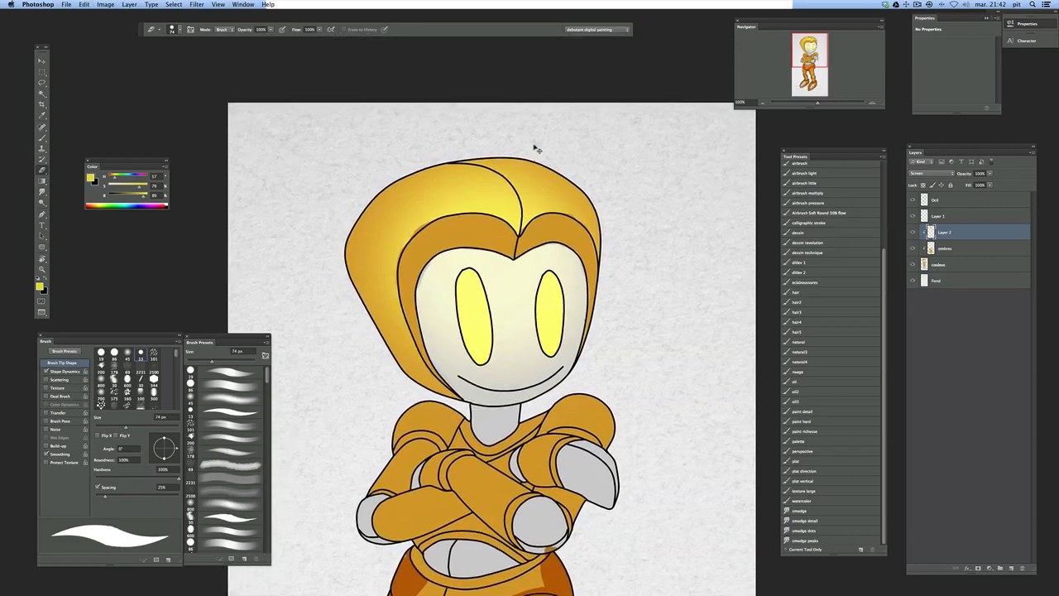
{"action": "left_click", "coordinate": [532, 177], "text": "super"}
{"action": "right_click", "coordinate": [546, 184]}
{"action": "left_click_drag", "start_coordinate": [565, 211], "coordinate": [553, 211]}
{"action": "mouse_move", "coordinate": [361, 143]}
{"action": "left_mouse_down"}
{"action": "mouse_move", "coordinate": [435, 152]}
{"action": "mouse_move", "coordinate": [508, 197]}
{"action": "mouse_move", "coordinate": [547, 270]}
{"action": "mouse_move", "coordinate": [539, 346]}
{"action": "left_mouse_up"}
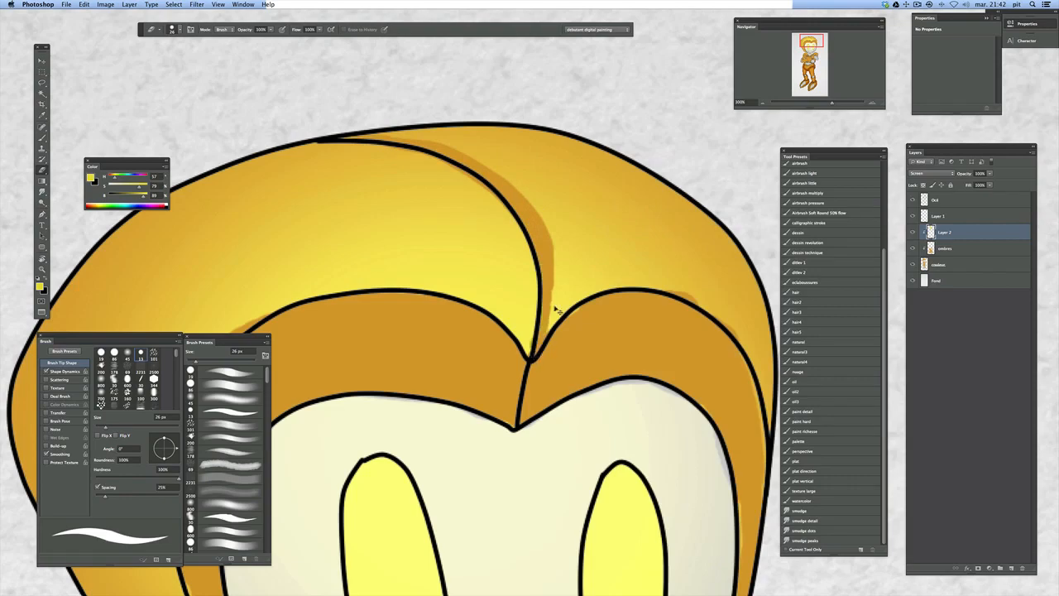
{"action": "left_click", "coordinate": [579, 231], "text": "alt"}
{"action": "left_click", "coordinate": [588, 222], "text": "alt"}
{"action": "left_click_drag", "start_coordinate": [587, 232], "coordinate": [578, 222]}
Try to erase the glow toward the hair's outer sides with the 86 px eraser preset
{"action": "right_click", "coordinate": [578, 251]}
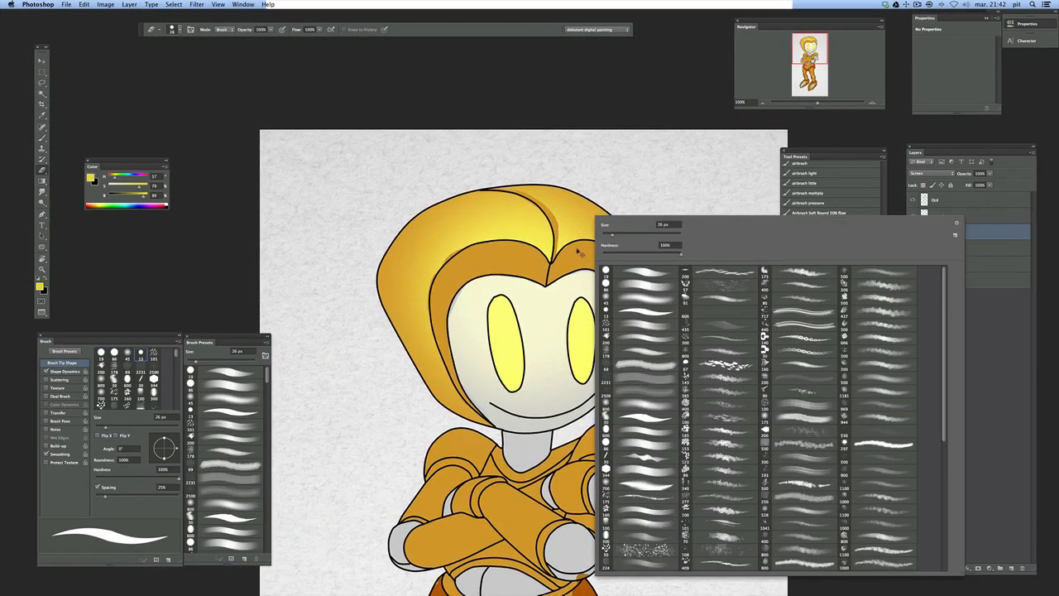
{"action": "left_click", "coordinate": [648, 287]}
{"action": "mouse_move", "coordinate": [560, 193]}
{"action": "left_mouse_down"}
{"action": "mouse_move", "coordinate": [591, 220]}
{"action": "mouse_move", "coordinate": [632, 312]}
{"action": "left_mouse_up"}
{"action": "key", "text": "super+z"}
{"action": "mouse_move", "coordinate": [607, 212]}
{"action": "left_mouse_down"}
{"action": "mouse_move", "coordinate": [607, 278]}
{"action": "mouse_move", "coordinate": [592, 213]}
{"action": "mouse_move", "coordinate": [589, 271]}
{"action": "mouse_move", "coordinate": [570, 217]}
{"action": "mouse_move", "coordinate": [561, 314]}
{"action": "left_mouse_up"}
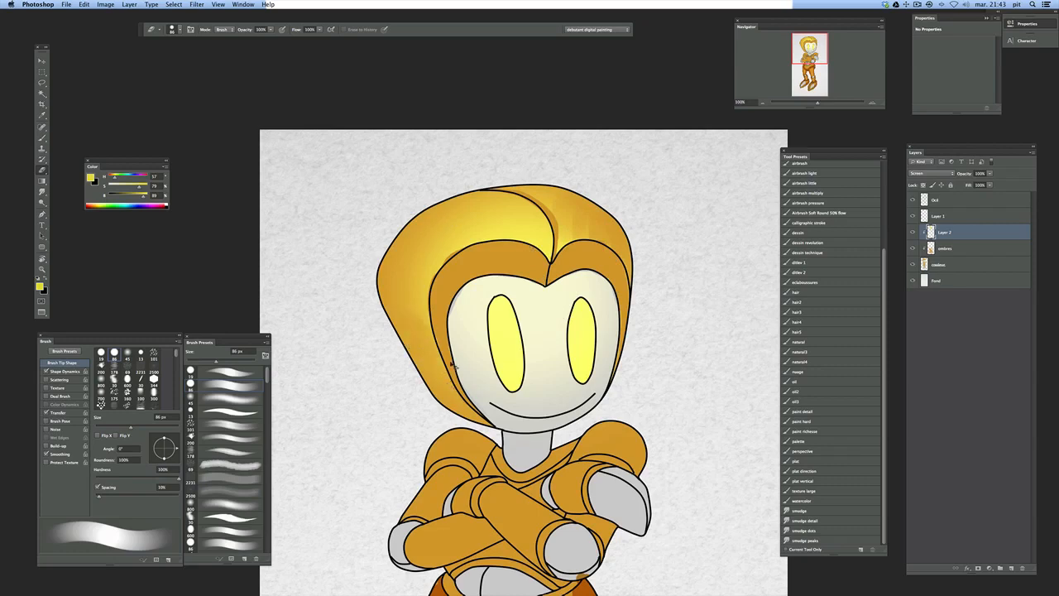
{"action": "mouse_move", "coordinate": [506, 257]}
{"action": "left_mouse_down"}
{"action": "mouse_move", "coordinate": [467, 216]}
{"action": "mouse_move", "coordinate": [494, 193]}
{"action": "mouse_move", "coordinate": [448, 218]}
{"action": "mouse_move", "coordinate": [526, 211]}
{"action": "mouse_move", "coordinate": [485, 196]}
{"action": "mouse_move", "coordinate": [562, 193]}
{"action": "mouse_move", "coordinate": [540, 186]}
{"action": "mouse_move", "coordinate": [435, 240]}
{"action": "left_mouse_up"}
{"action": "left_click_drag", "start_coordinate": [468, 205], "coordinate": [431, 289]}
Undo the 86 px eraser strokes on both sides of the hair
{"action": "key", "text": "super+z"}
{"action": "key", "text": "alt+super+z"}
{"action": "key", "text": "alt+super+z"}
{"action": "key", "text": "alt+super+z"}
{"action": "key", "text": "alt+super+z"}
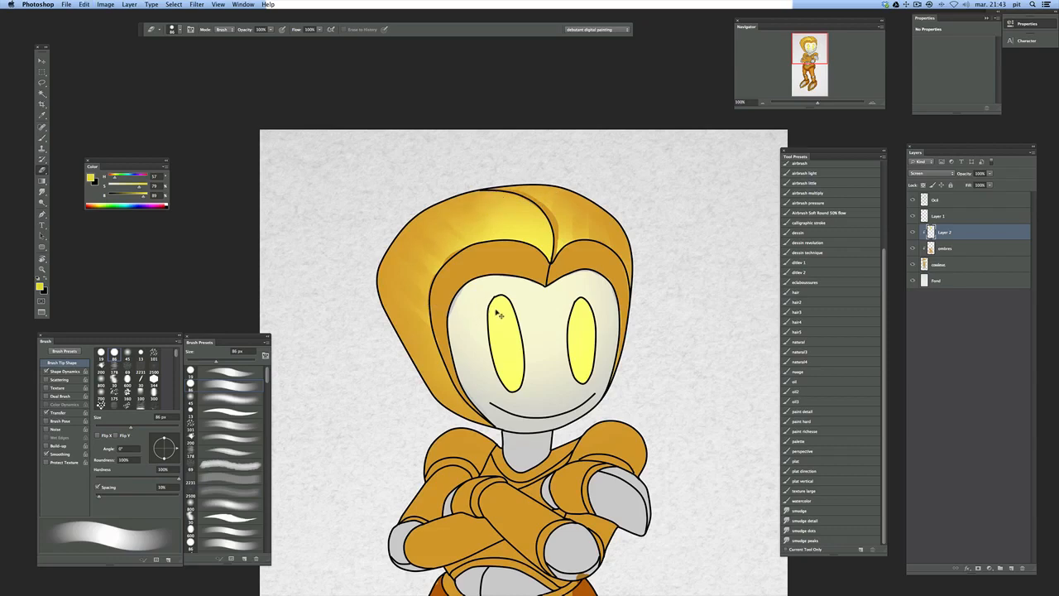
{"action": "key", "text": "alt+super+z"}
{"action": "key", "text": "alt+super+z"}
{"action": "key", "text": "alt+super+z"}
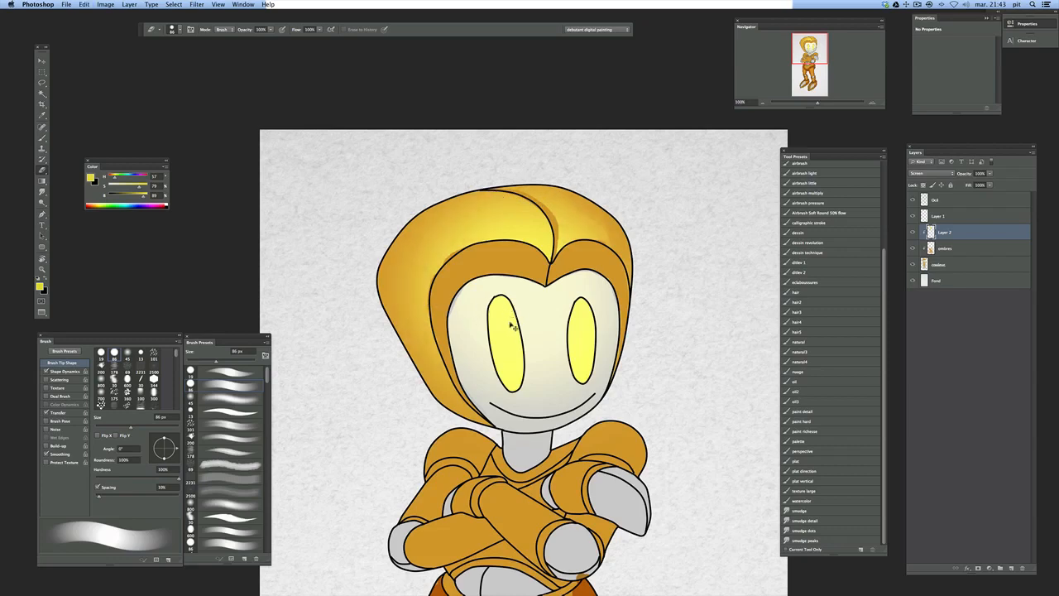
Switch the Eraser to the soft round 45 px preset, enlarge it to 87 px and fade the glow along the hair's outer edges
{"action": "right_click", "coordinate": [529, 269]}
{"action": "left_click", "coordinate": [602, 321]}
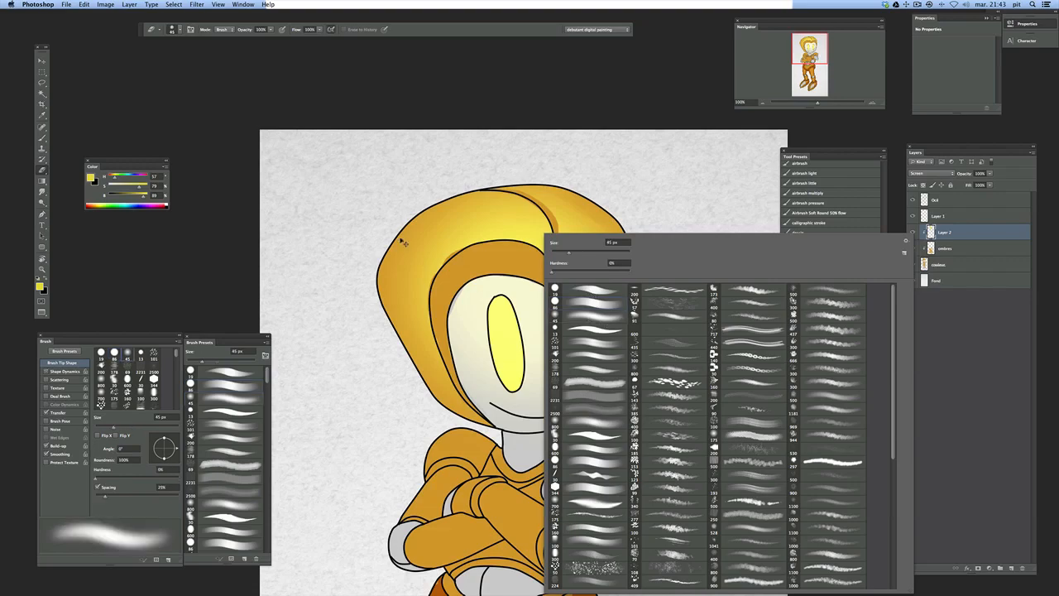
{"action": "left_click", "coordinate": [424, 223]}
{"action": "right_click", "coordinate": [457, 264]}
{"action": "left_click", "coordinate": [516, 252]}
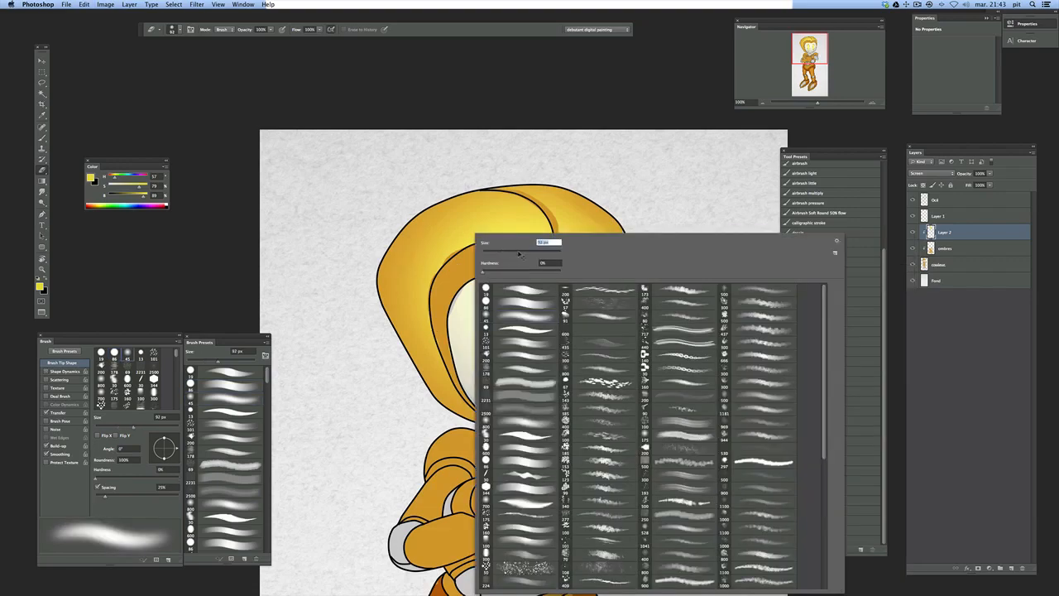
{"action": "left_click", "coordinate": [437, 222]}
{"action": "left_click_drag", "start_coordinate": [420, 238], "coordinate": [426, 303]}
{"action": "mouse_move", "coordinate": [431, 348]}
{"action": "left_mouse_down"}
{"action": "mouse_move", "coordinate": [452, 346]}
{"action": "mouse_move", "coordinate": [455, 299]}
{"action": "mouse_move", "coordinate": [419, 256]}
{"action": "mouse_move", "coordinate": [445, 270]}
{"action": "left_mouse_up"}
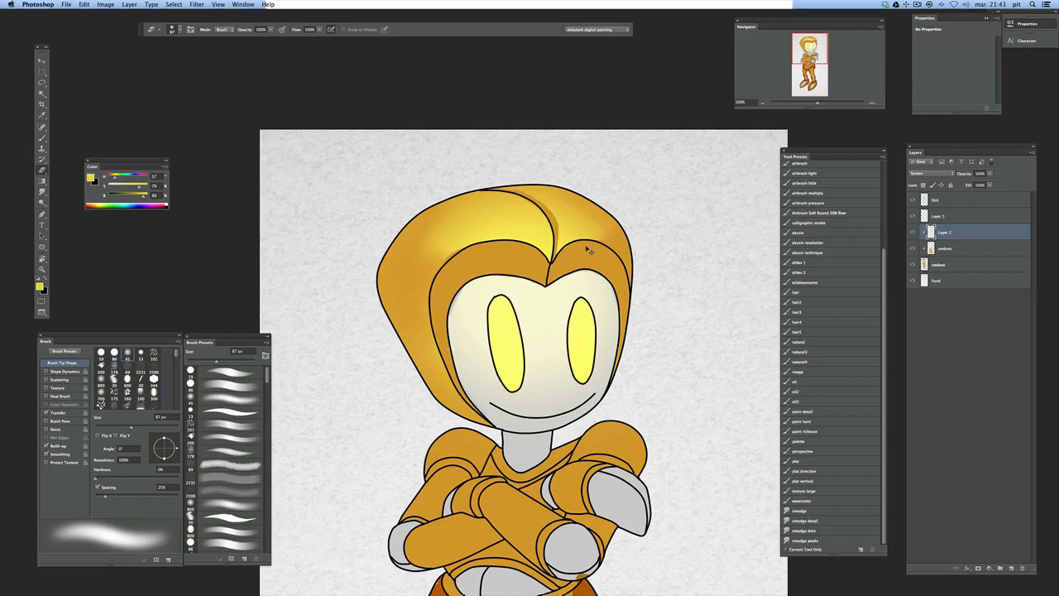
Try to soften the yellow glow on the robot's face with the 87 px soft eraser
{"action": "key", "text": "super+minus"}
{"action": "key", "text": "super+minus"}
{"action": "key", "text": "super+plus"}
{"action": "key", "text": "super+plus"}
{"action": "left_click_drag", "start_coordinate": [574, 254], "coordinate": [573, 188]}
{"action": "left_click_drag", "start_coordinate": [538, 258], "coordinate": [534, 303]}
{"action": "mouse_move", "coordinate": [511, 246]}
{"action": "left_mouse_down"}
{"action": "mouse_move", "coordinate": [482, 242]}
{"action": "mouse_move", "coordinate": [540, 256]}
{"action": "mouse_move", "coordinate": [520, 244]}
{"action": "mouse_move", "coordinate": [552, 287]}
{"action": "left_mouse_up"}
{"action": "left_click_drag", "start_coordinate": [558, 263], "coordinate": [569, 323]}
{"action": "key", "text": "super+alt+z"}
{"action": "key", "text": "super+alt+z"}
{"action": "key", "text": "super+alt+z"}
{"action": "key", "text": "super+alt+z"}
Enlarge the soft eraser to 311 px and fade the yellow glow out of the lower part of the face
{"action": "right_click", "coordinate": [560, 280]}
{"action": "left_click_drag", "start_coordinate": [633, 251], "coordinate": [663, 254]}
{"action": "mouse_move", "coordinate": [482, 308]}
{"action": "left_mouse_down"}
{"action": "mouse_move", "coordinate": [514, 361]}
{"action": "mouse_move", "coordinate": [505, 353]}
{"action": "mouse_move", "coordinate": [590, 336]}
{"action": "mouse_move", "coordinate": [542, 345]}
{"action": "mouse_move", "coordinate": [597, 292]}
{"action": "mouse_move", "coordinate": [513, 333]}
{"action": "mouse_move", "coordinate": [482, 310]}
{"action": "left_mouse_up"}
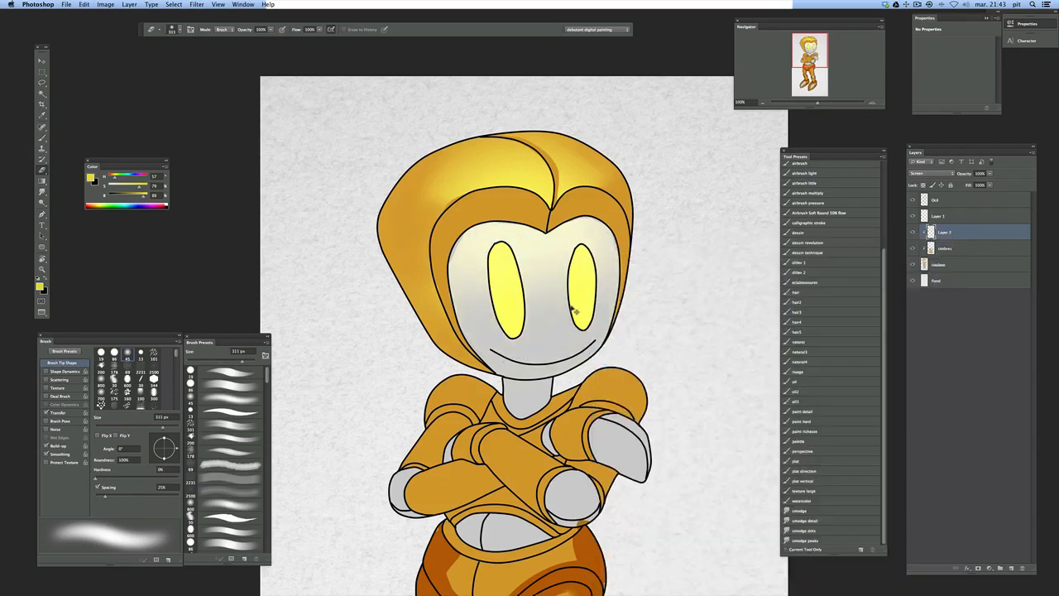
Toggle the visibility of Layer 2 repeatedly to compare the robot with and without its yellow highlights
{"action": "scroll", "coordinate": [569, 291], "scroll_direction": "down", "scroll_amount": 2}
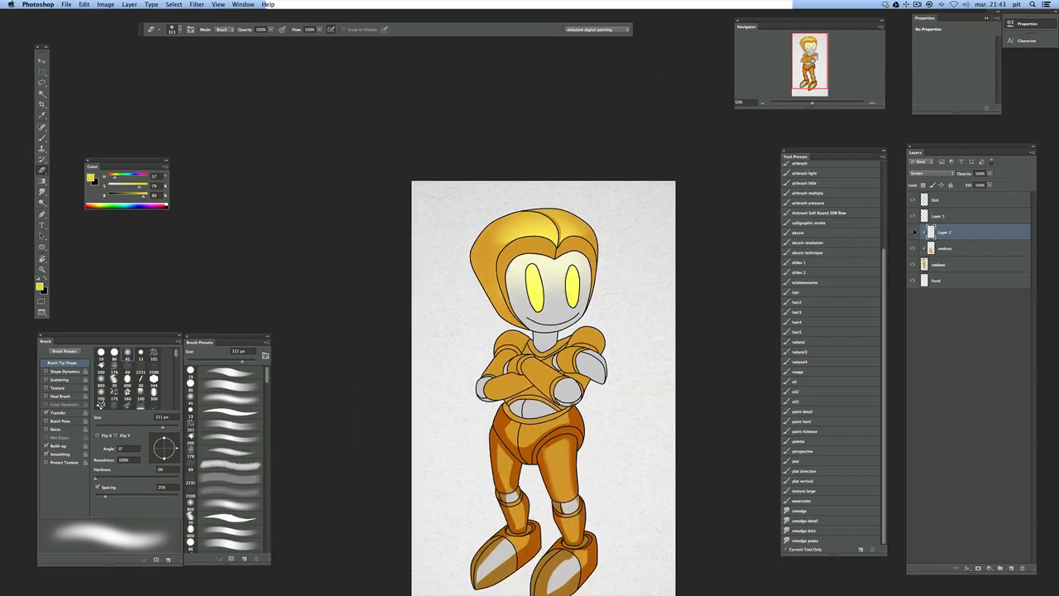
{"action": "left_click", "coordinate": [914, 232]}
{"action": "left_click", "coordinate": [912, 232]}
{"action": "left_click", "coordinate": [914, 233]}
{"action": "left_click", "coordinate": [914, 232]}
{"action": "left_click", "coordinate": [914, 233]}
{"action": "left_click", "coordinate": [913, 232]}
{"action": "left_click", "coordinate": [913, 233]}
{"action": "left_click", "coordinate": [914, 232]}
{"action": "left_click", "coordinate": [914, 233]}
{"action": "left_click", "coordinate": [914, 233]}
{"action": "scroll", "coordinate": [566, 269], "scroll_direction": "down", "scroll_amount": 1}
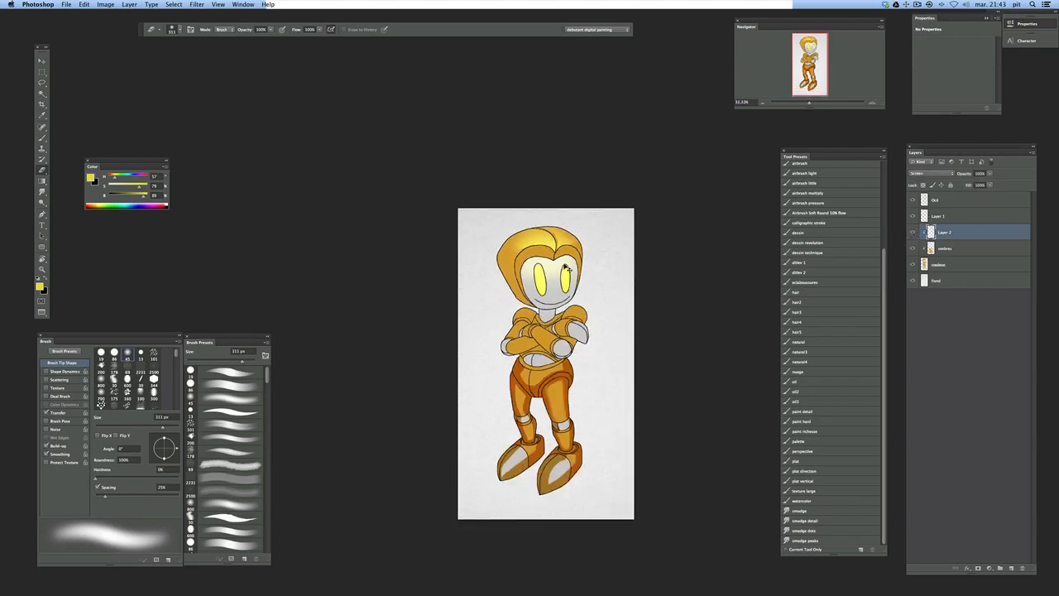
{"action": "scroll", "coordinate": [571, 263], "scroll_direction": "up", "scroll_amount": 1}
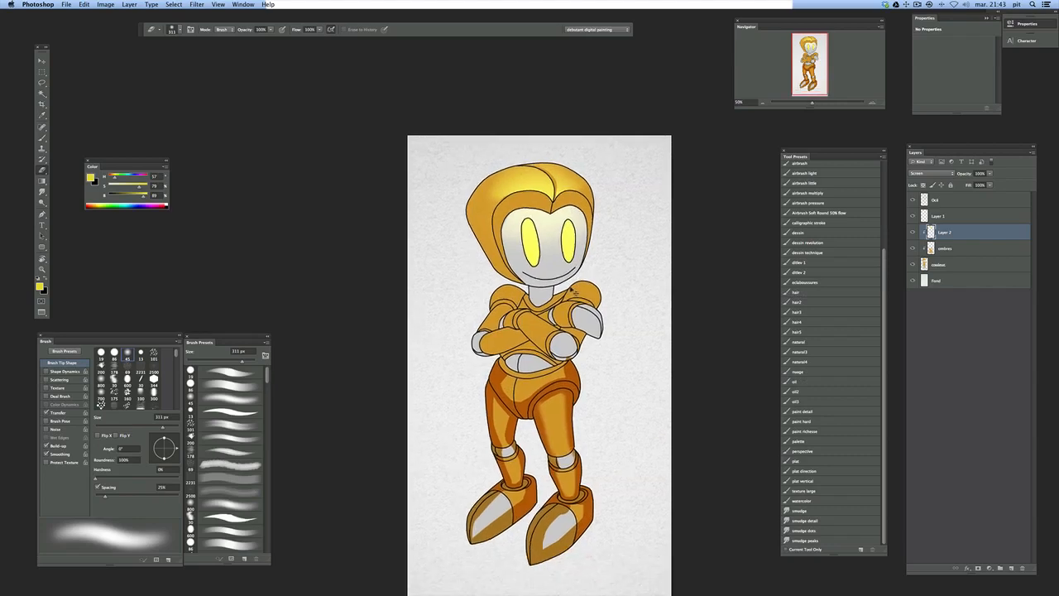
{"action": "scroll", "coordinate": [572, 287], "scroll_direction": "down", "scroll_amount": 2}
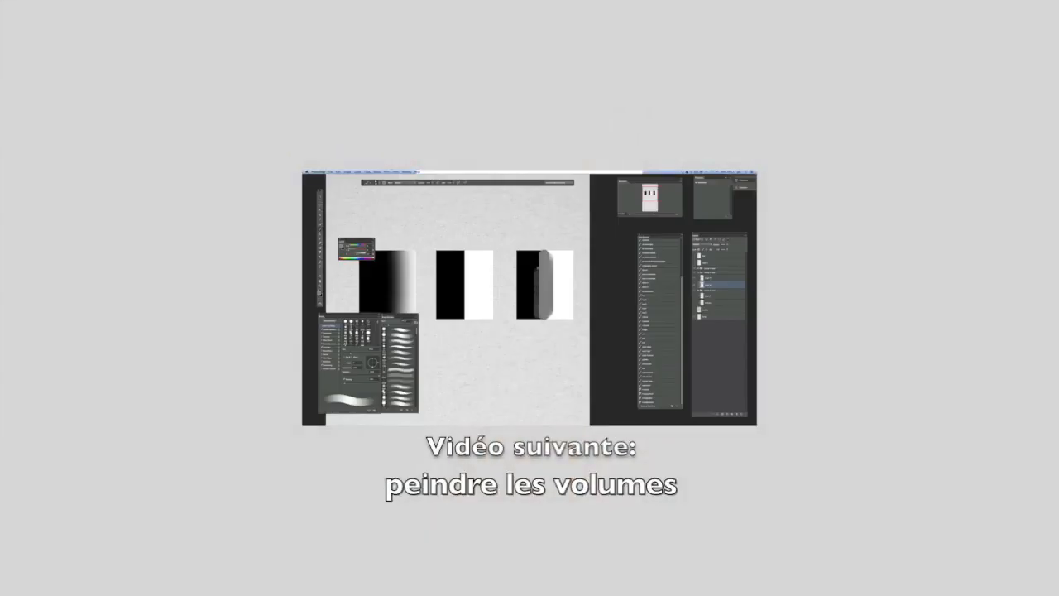